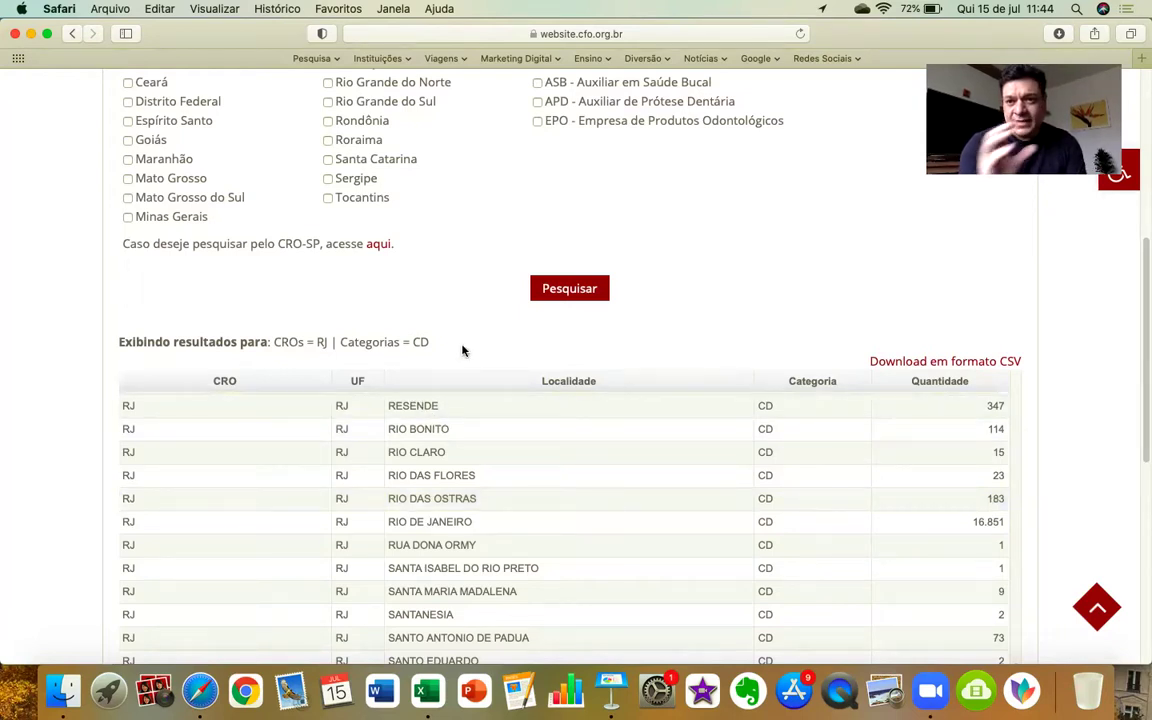
- Switch to the Excel workbook and inspect the filter options of the REGIÃO, UF, MESORREGIÃO, MICRORREGIÃO and MUNICÍPIO columns on the BRASIL sheet
click(427, 690)
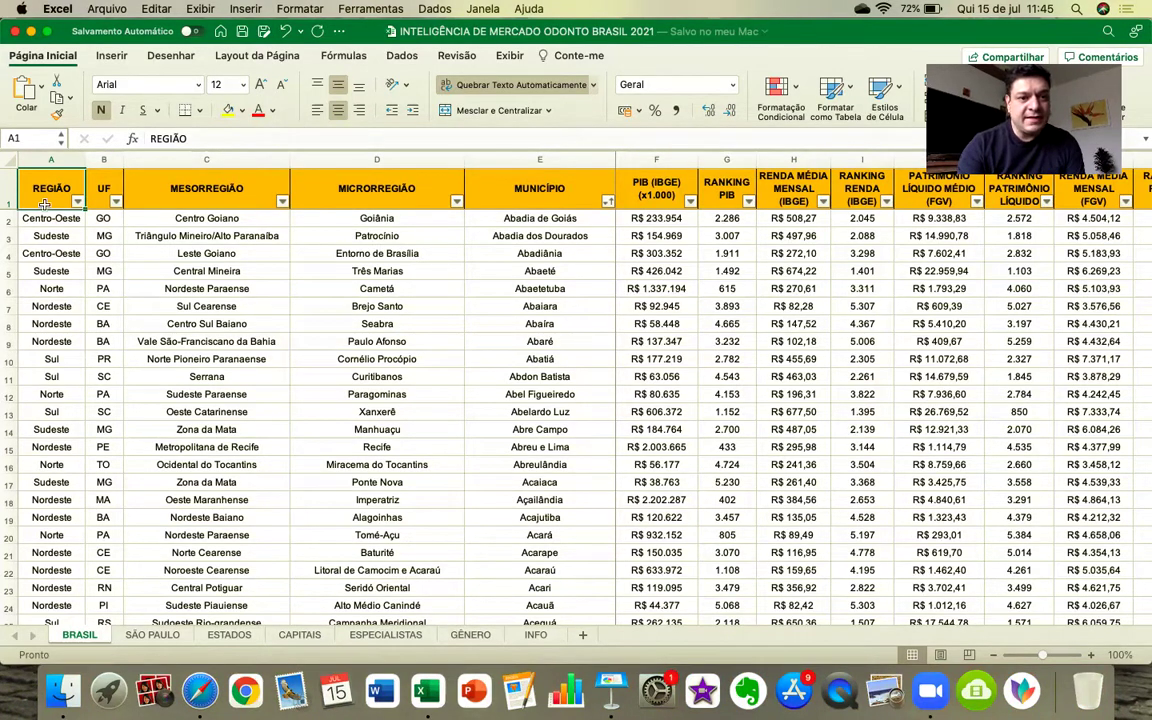
click(77, 200)
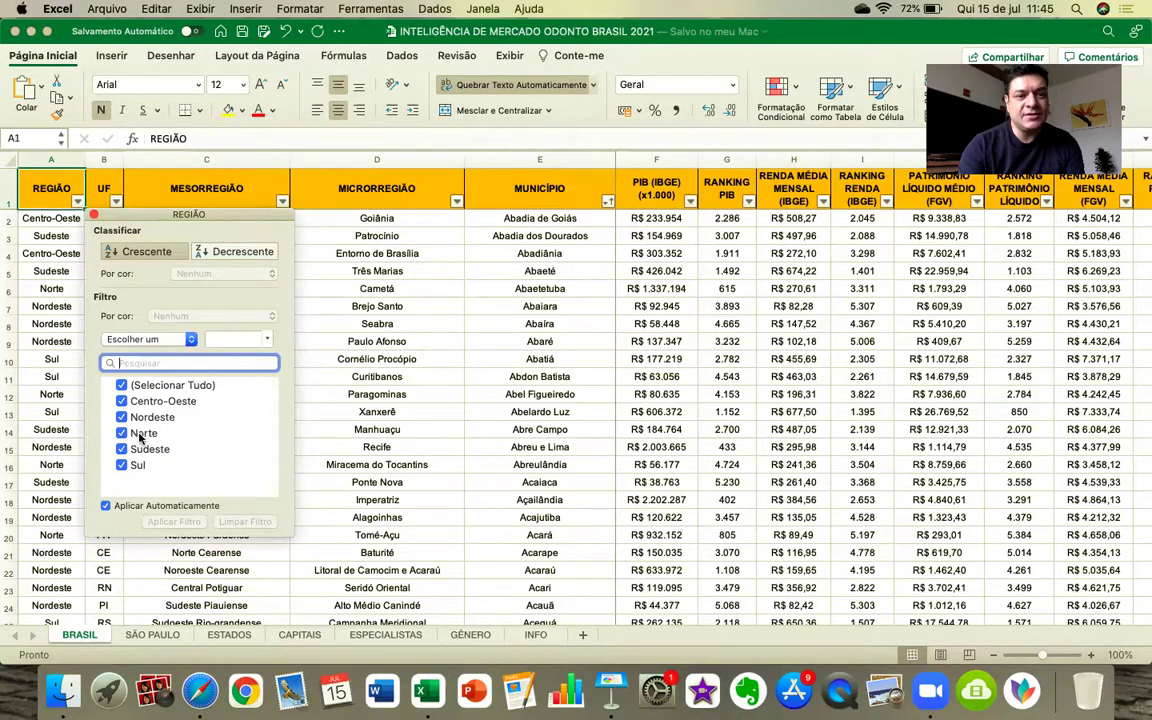
click(77, 200)
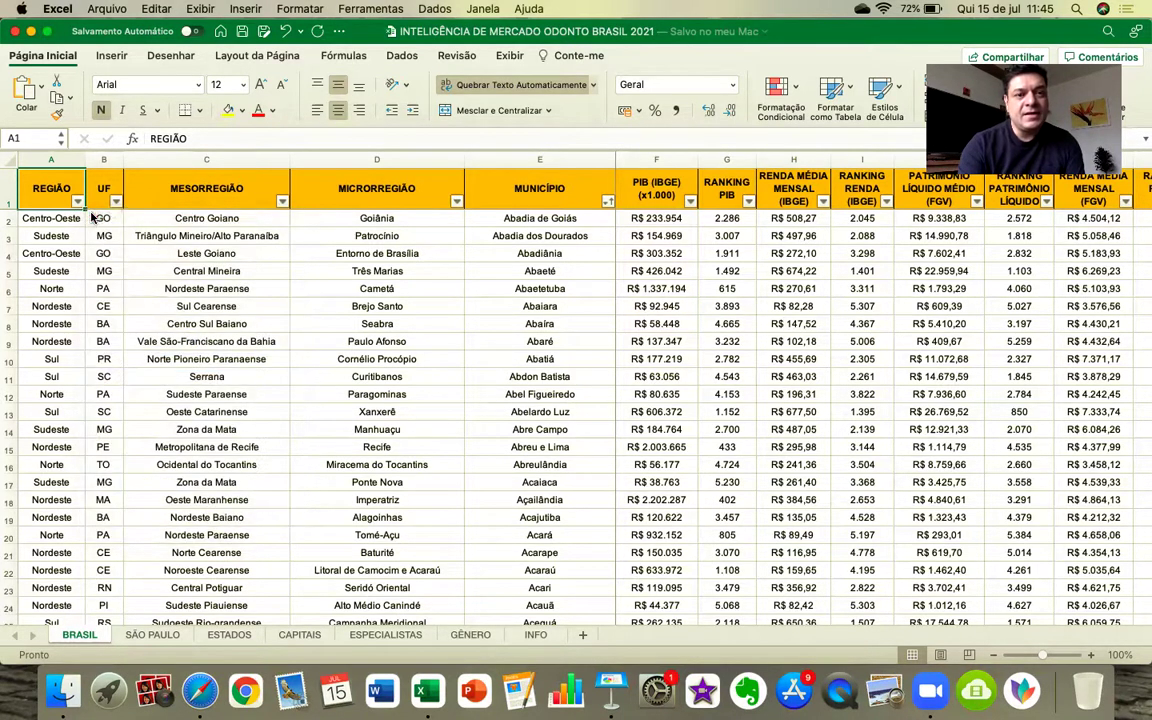
click(116, 201)
click(117, 202)
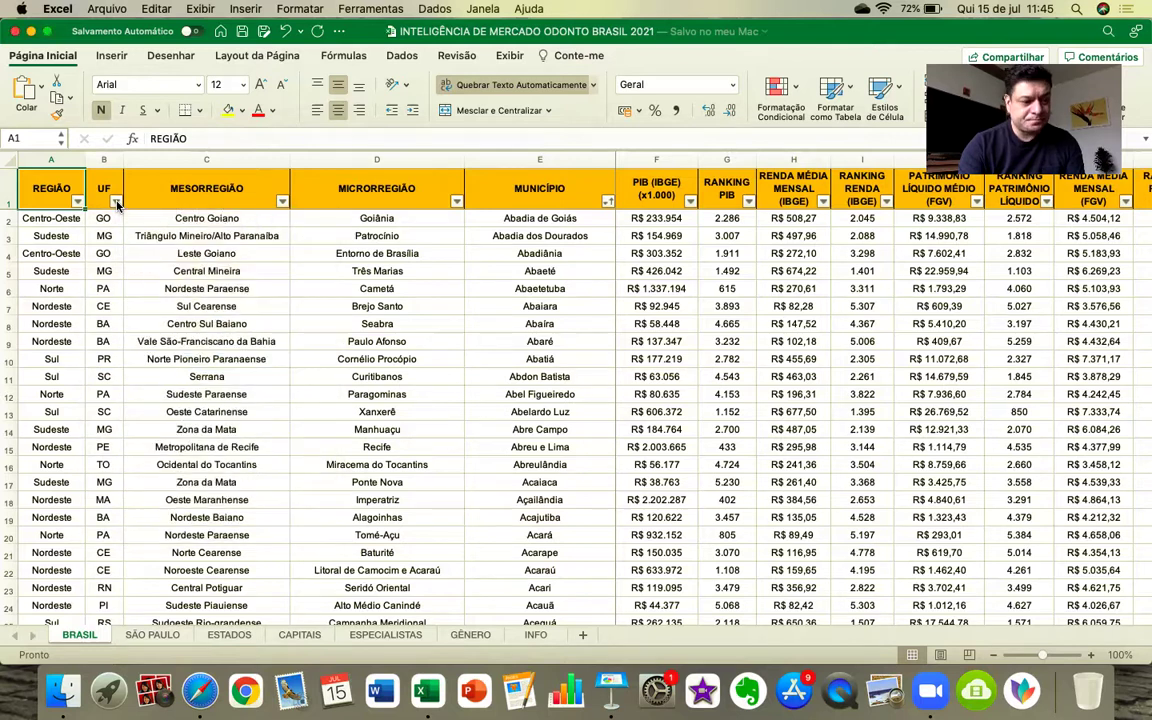
click(283, 201)
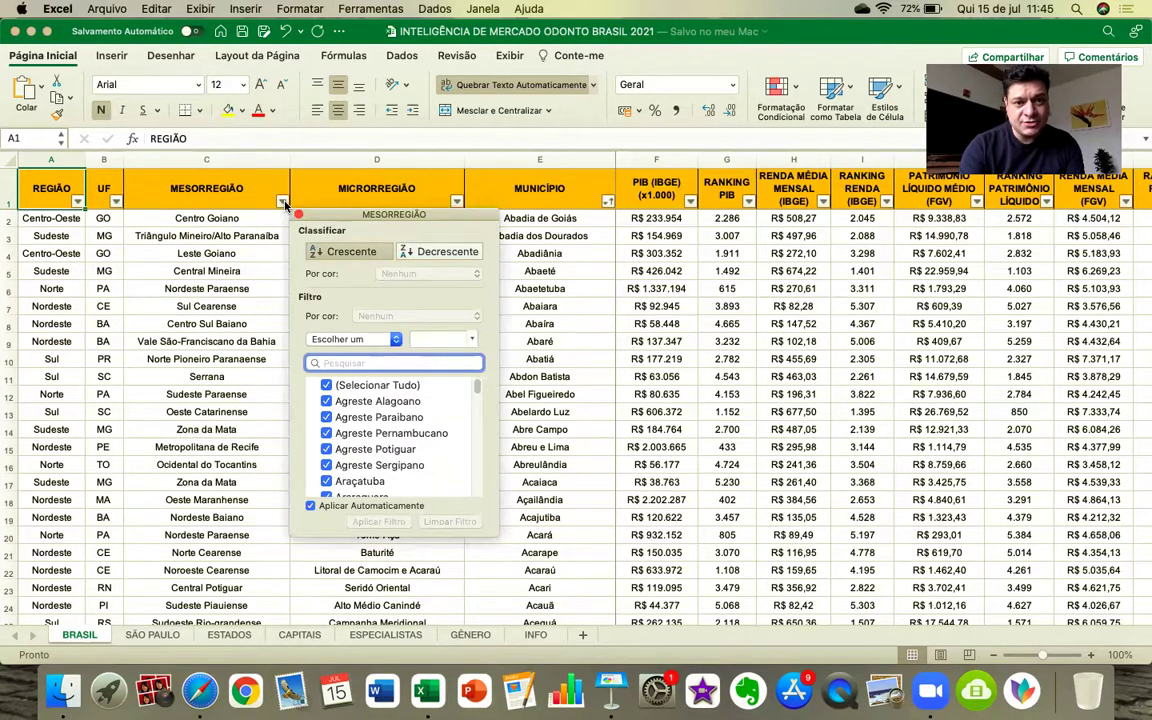
click(283, 201)
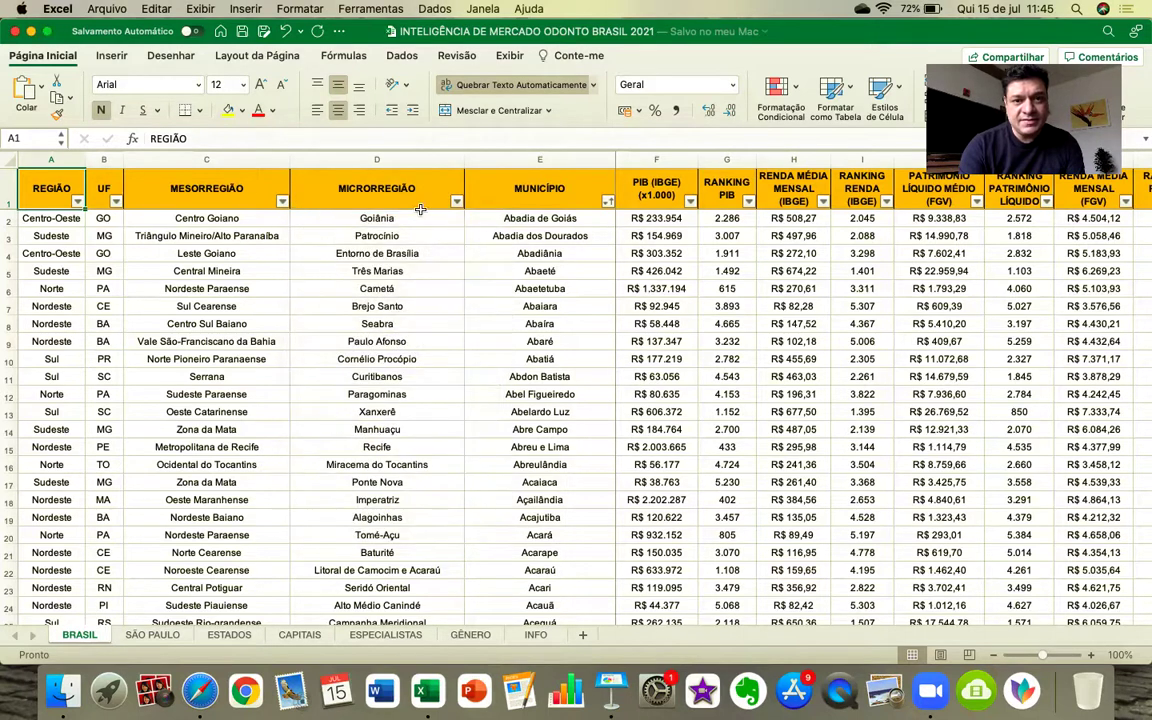
click(456, 201)
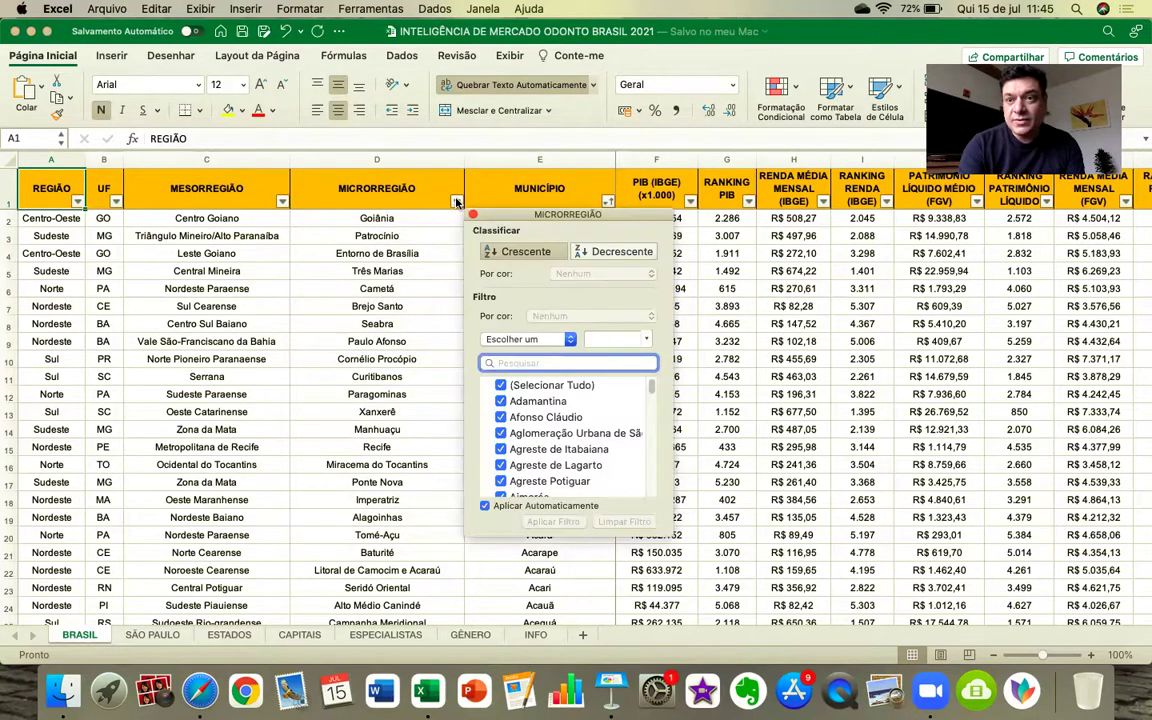
click(422, 196)
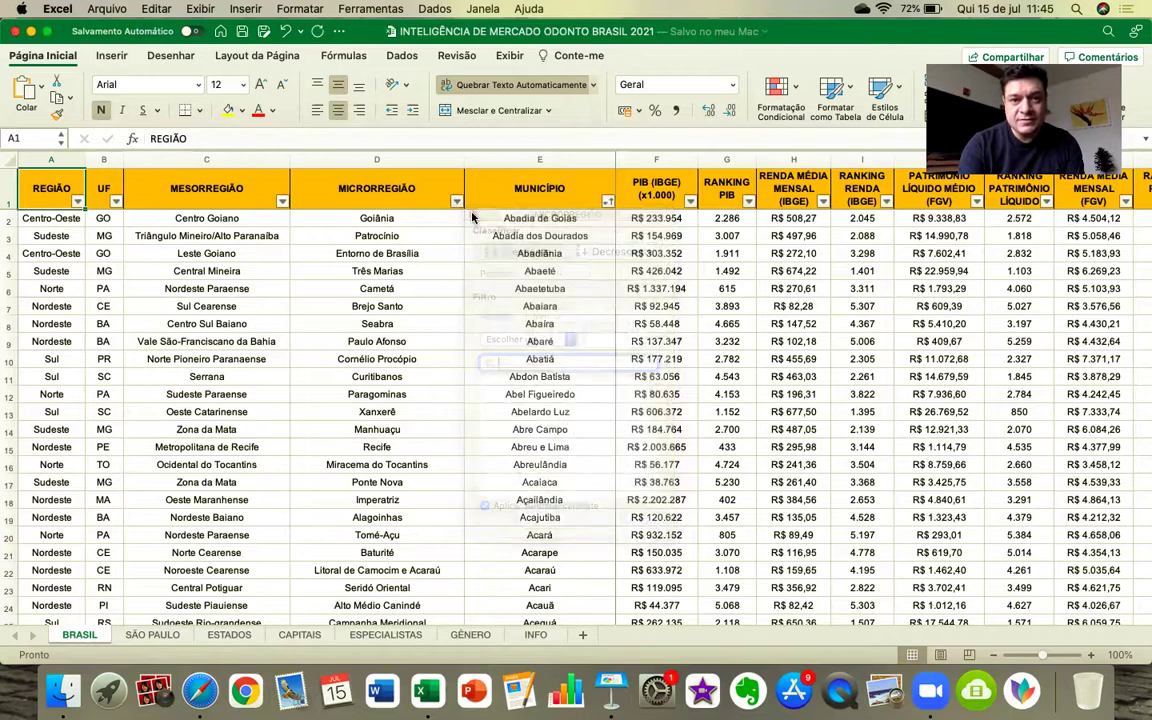
click(608, 202)
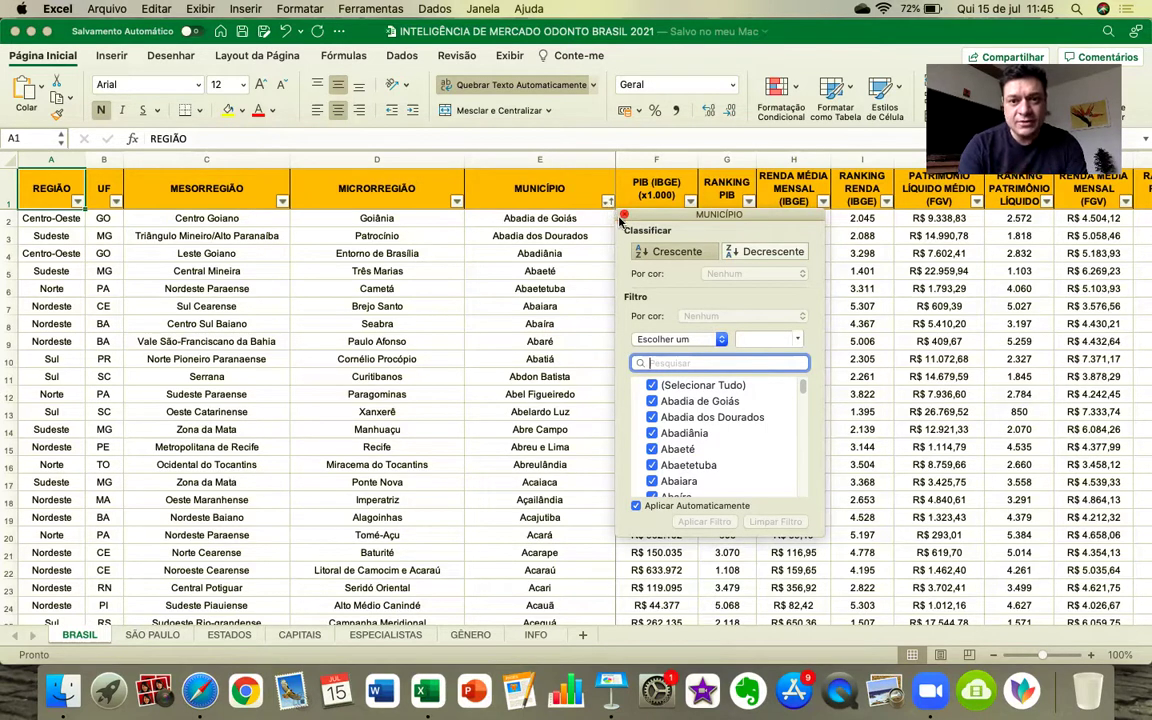
click(623, 215)
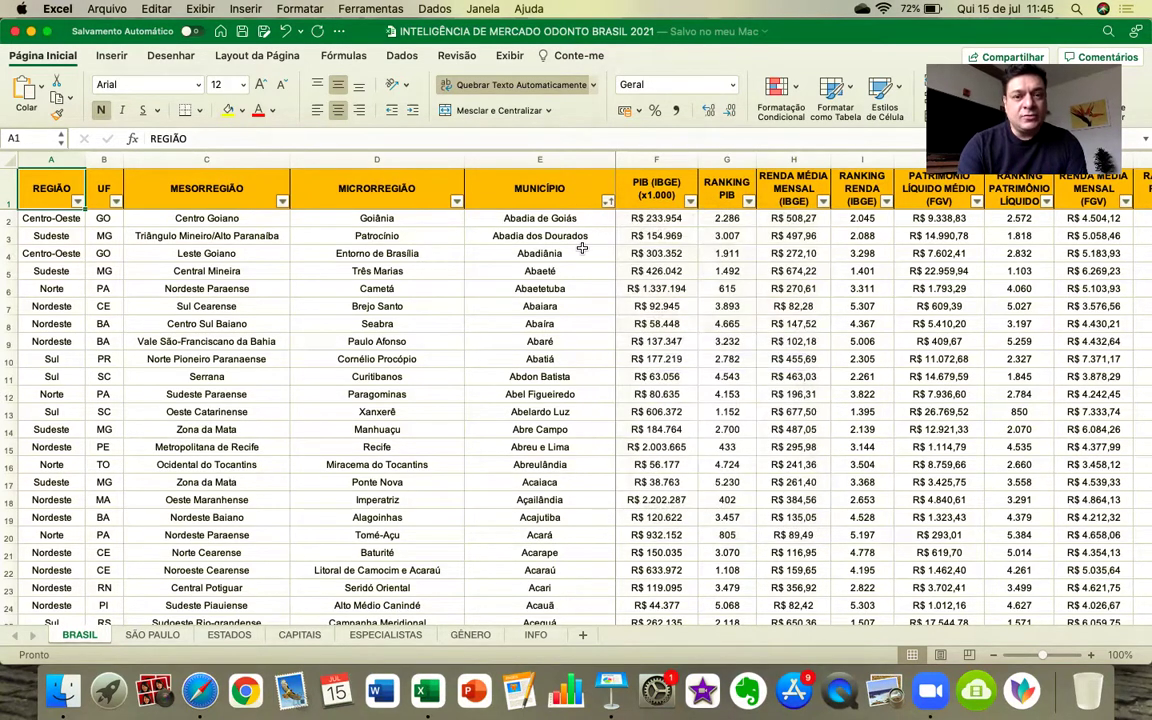
- Sort the municipalities by PIB (IBGE) in descending order and select the first PIB value
click(528, 170)
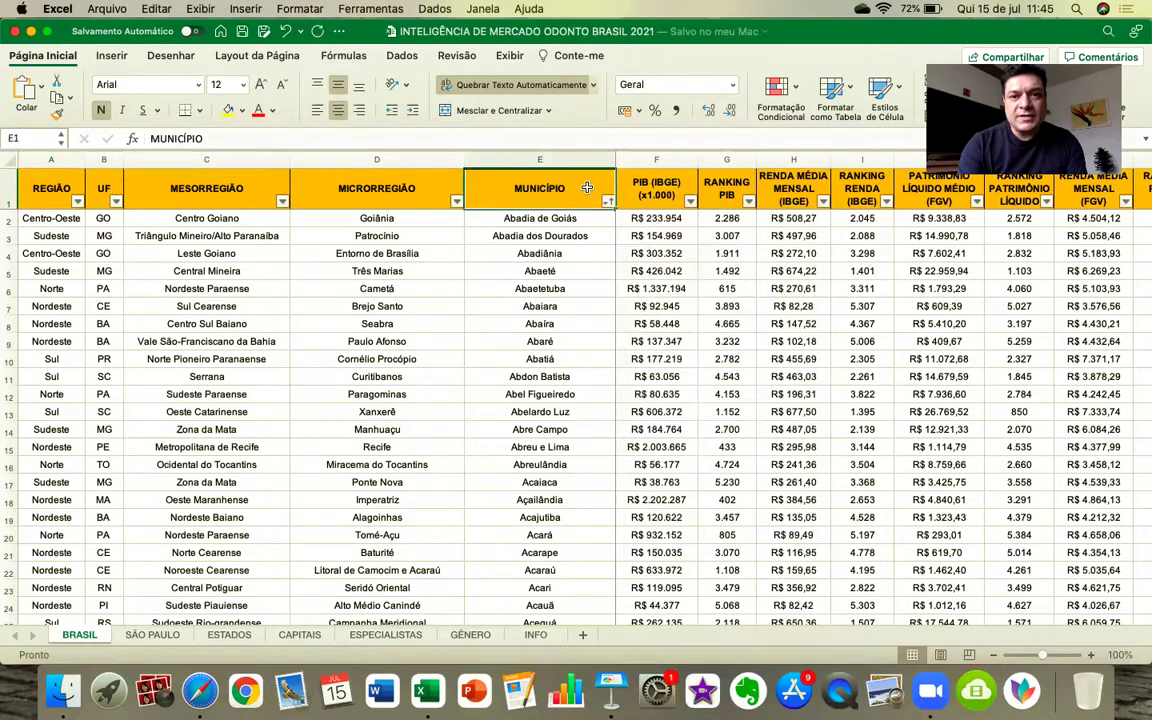
key(Right)
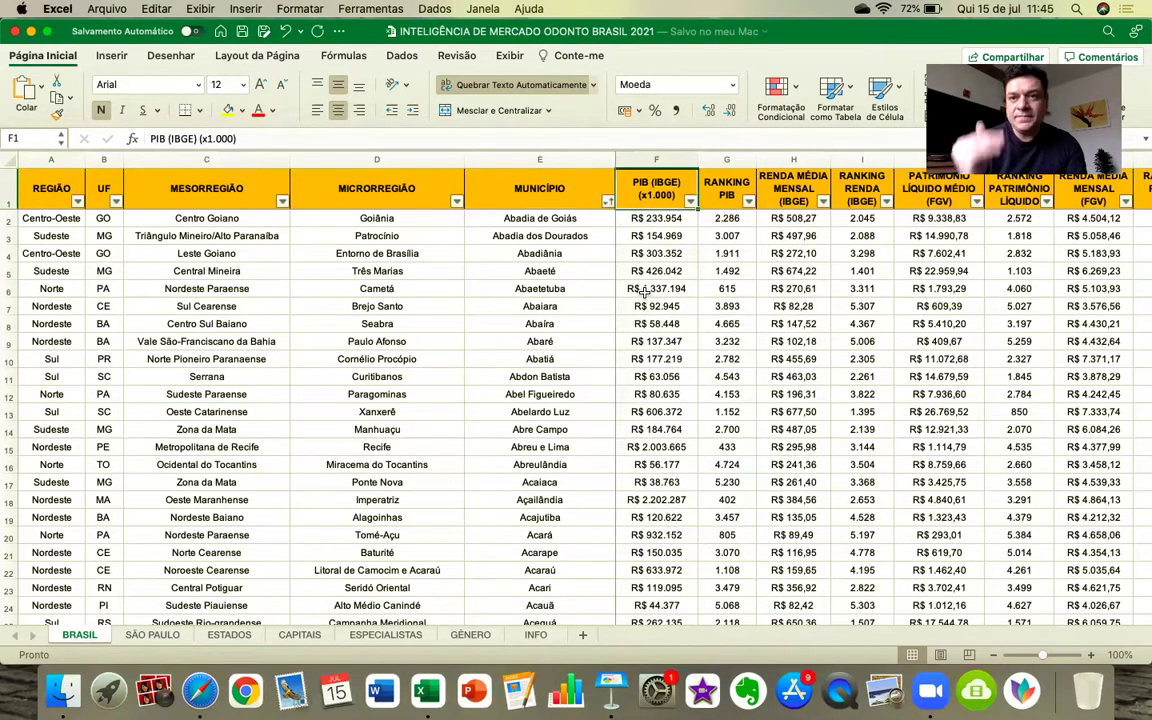
click(691, 203)
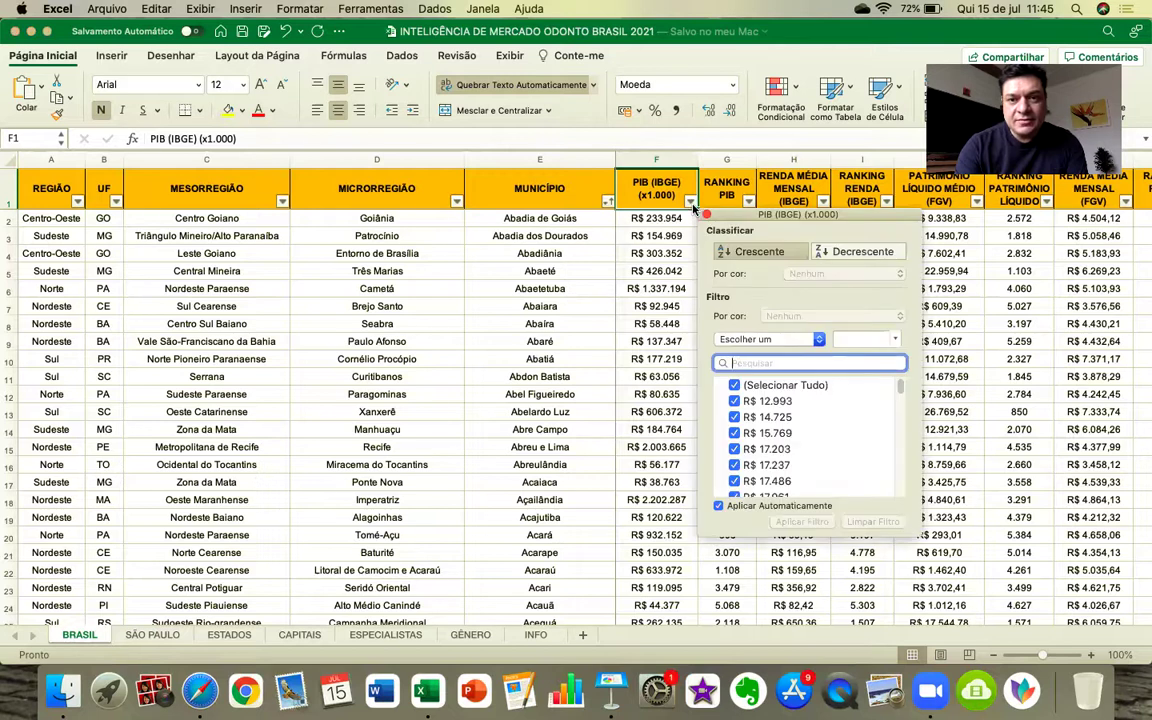
click(845, 251)
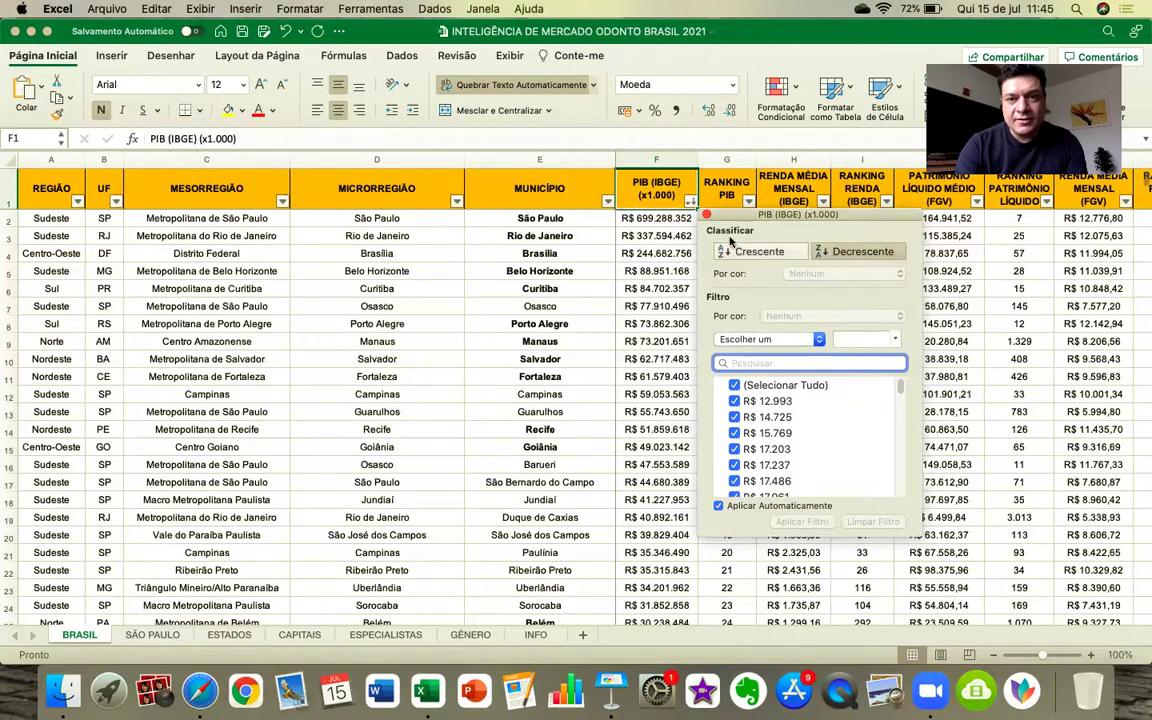
click(707, 214)
key(Down)
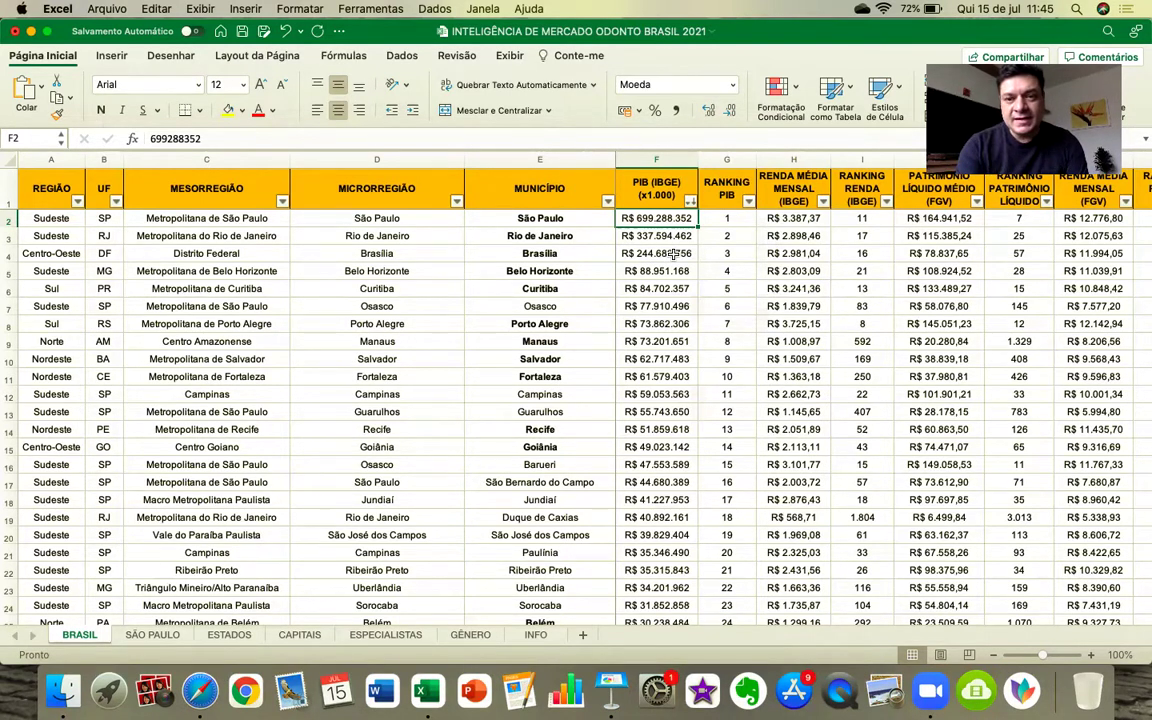
- Sort the table by RENDA MÉDIA MENSAL (IBGE) in descending order and select the first income value
click(795, 188)
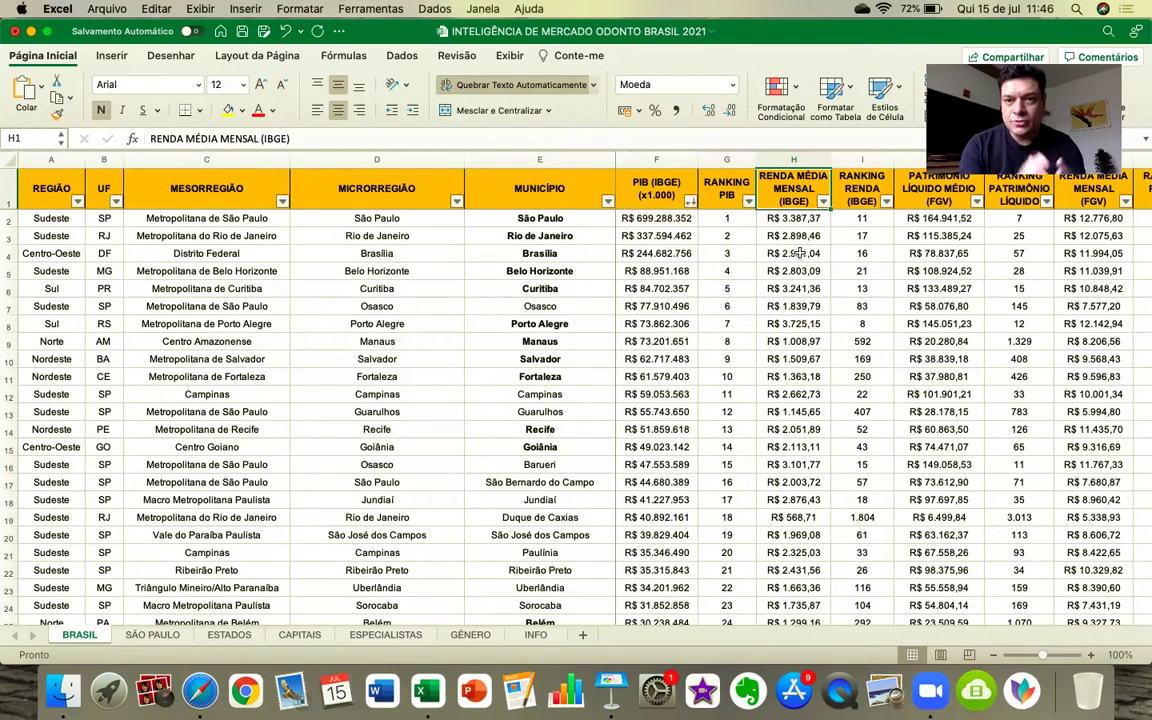
click(823, 201)
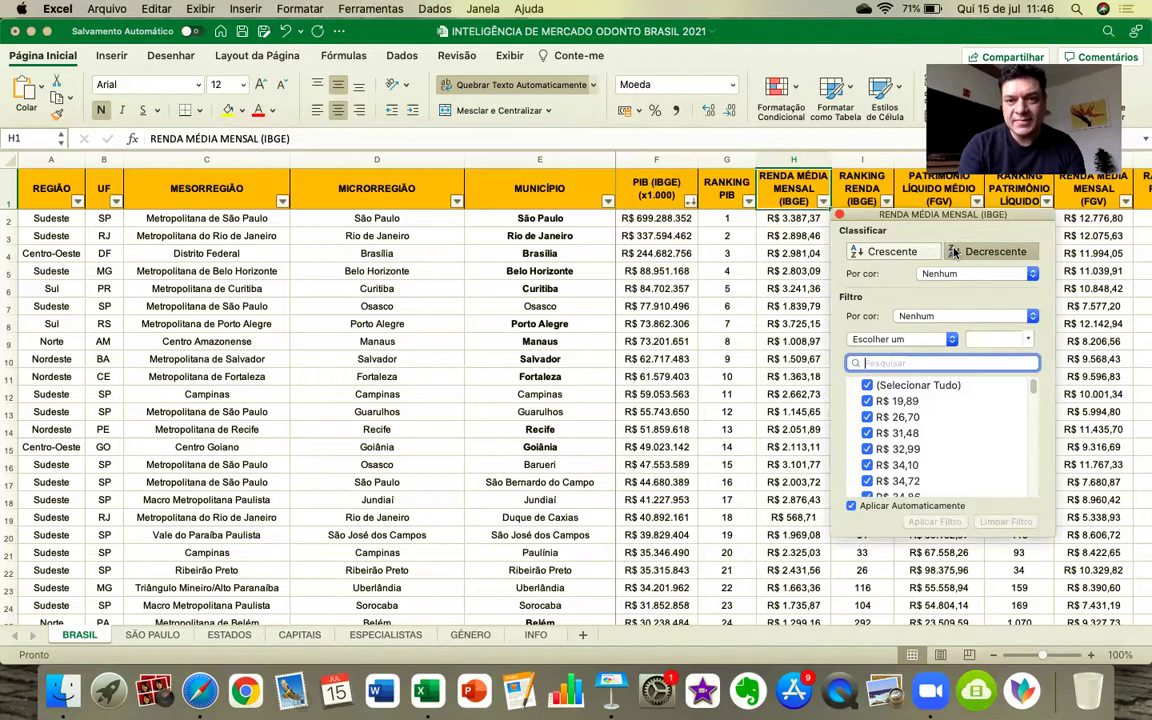
click(840, 216)
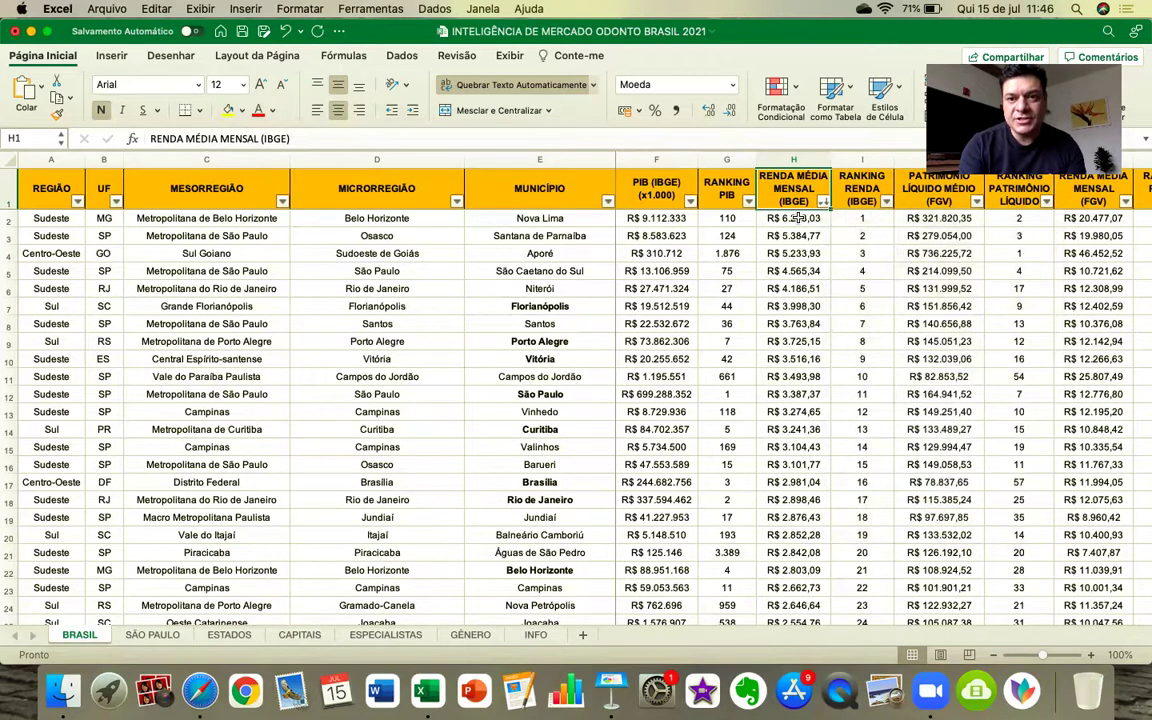
click(793, 218)
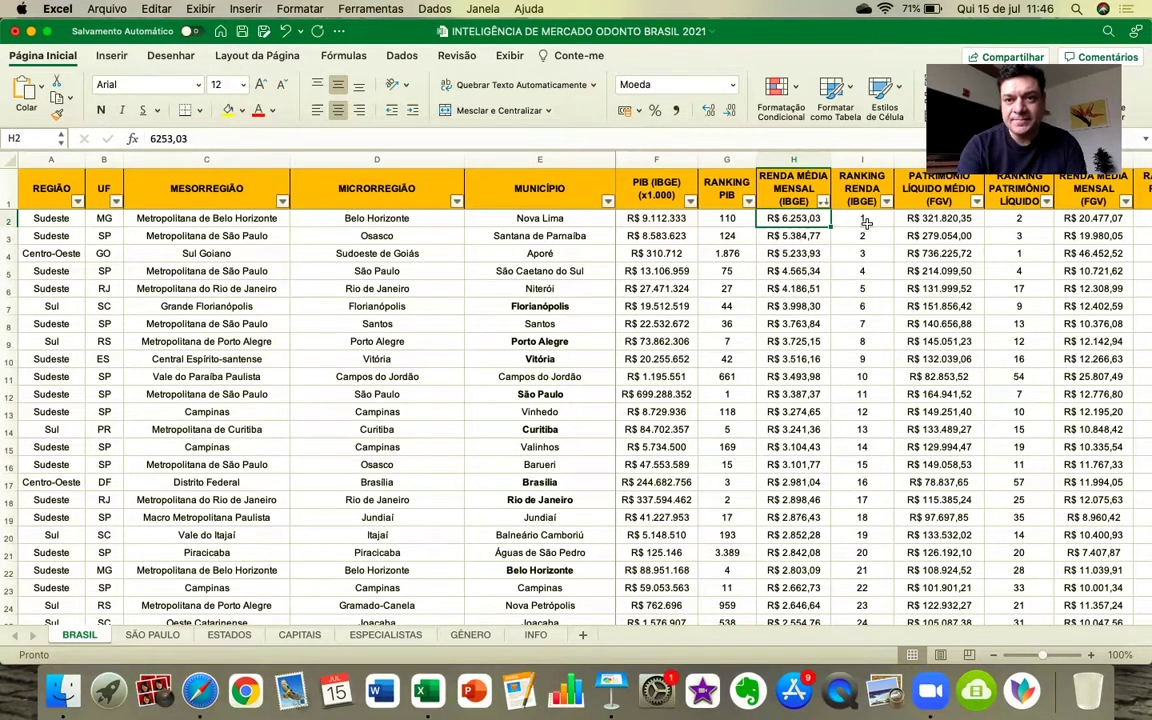
- Sort the municipalities by RENDA MÉDIA MENSAL (FGV) in descending order
click(1076, 218)
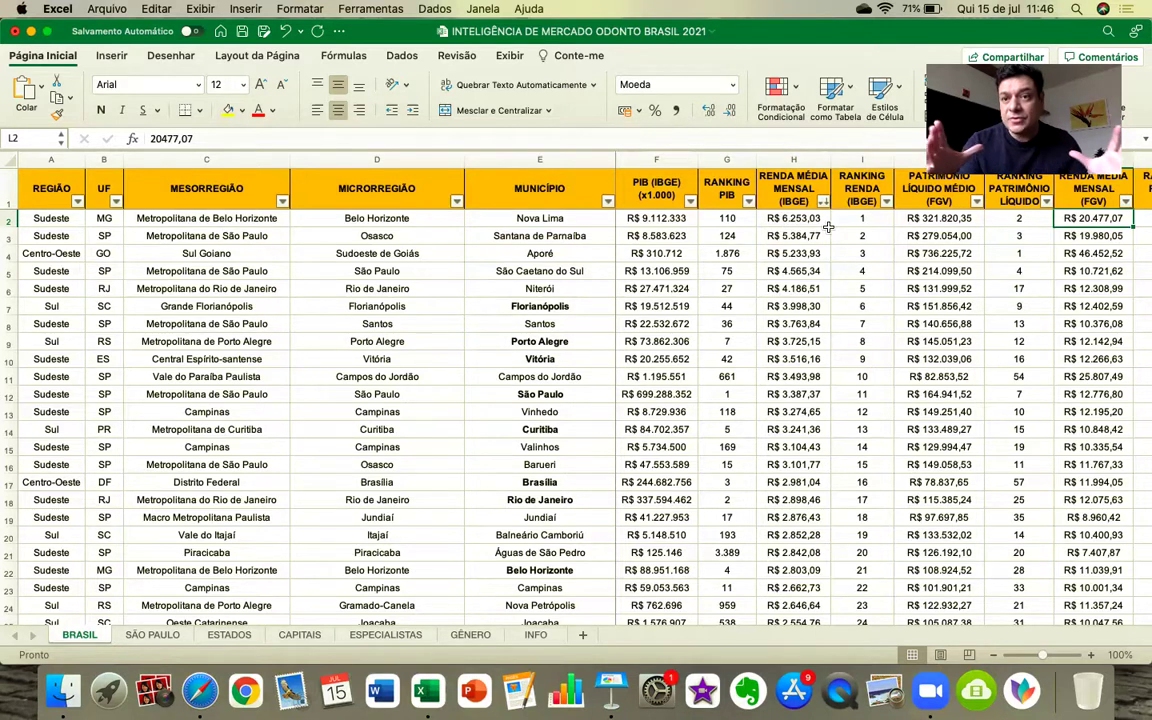
click(1126, 202)
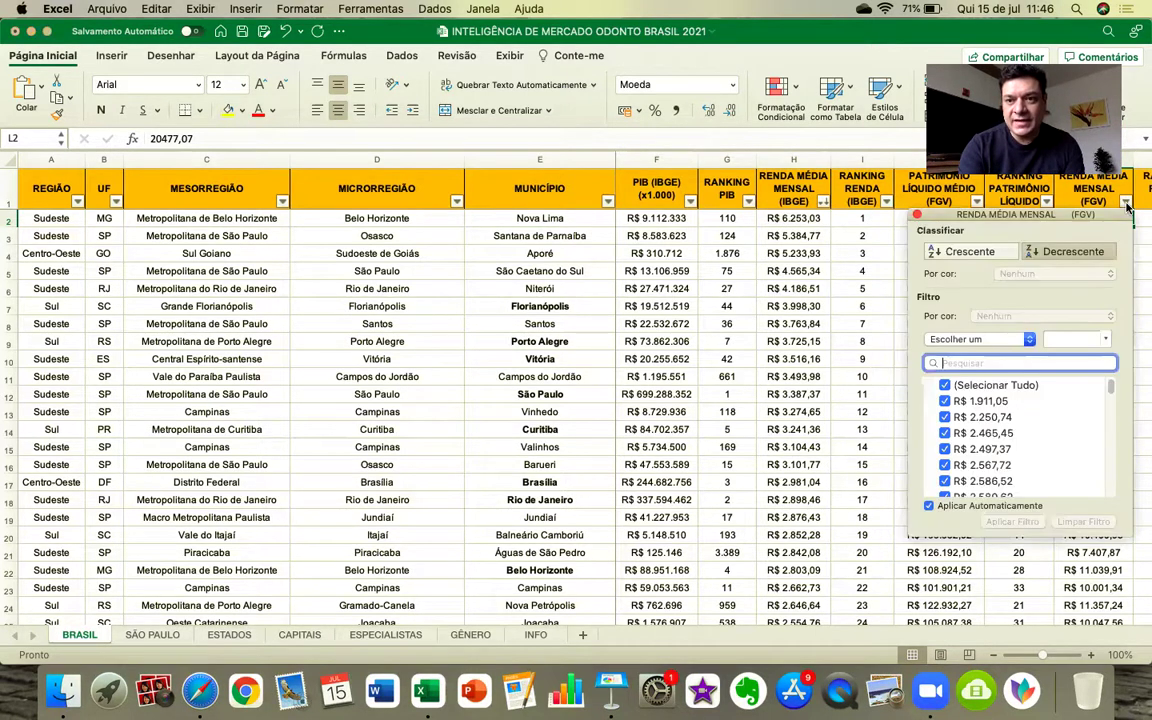
click(1066, 251)
click(917, 216)
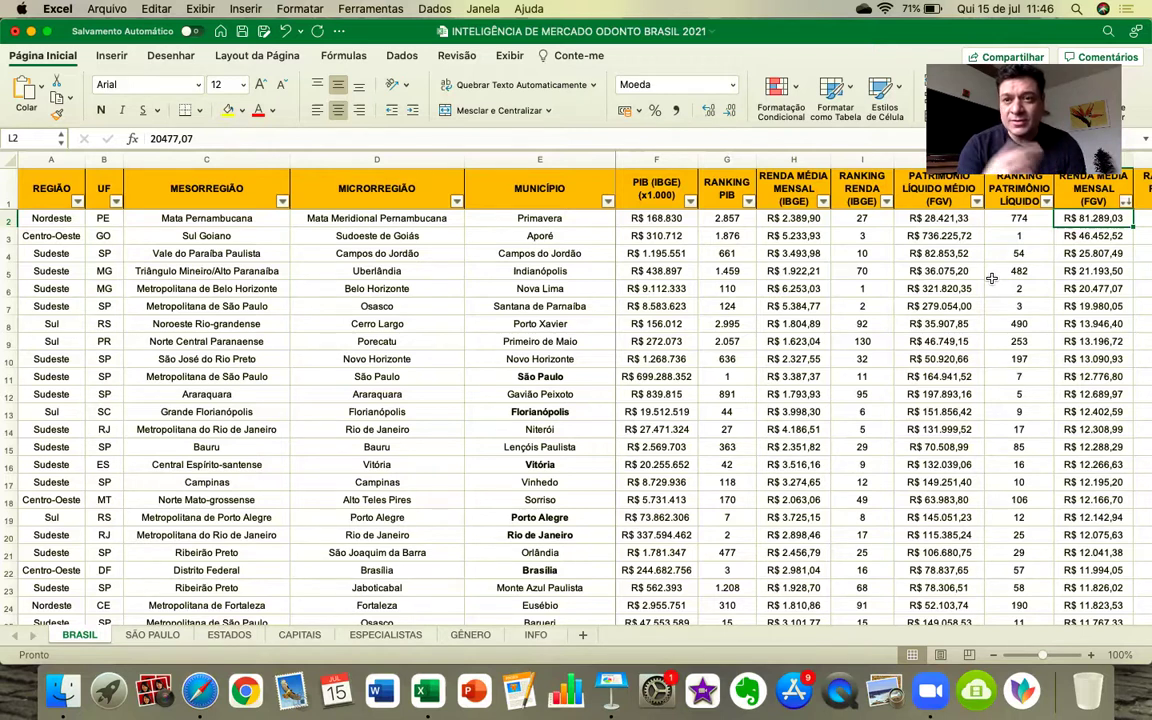
- Sort the table by PATRIMÔNIO LÍQUIDO MÉDIO (FGV) in descending order and select the first row's municipality and net worth
click(943, 219)
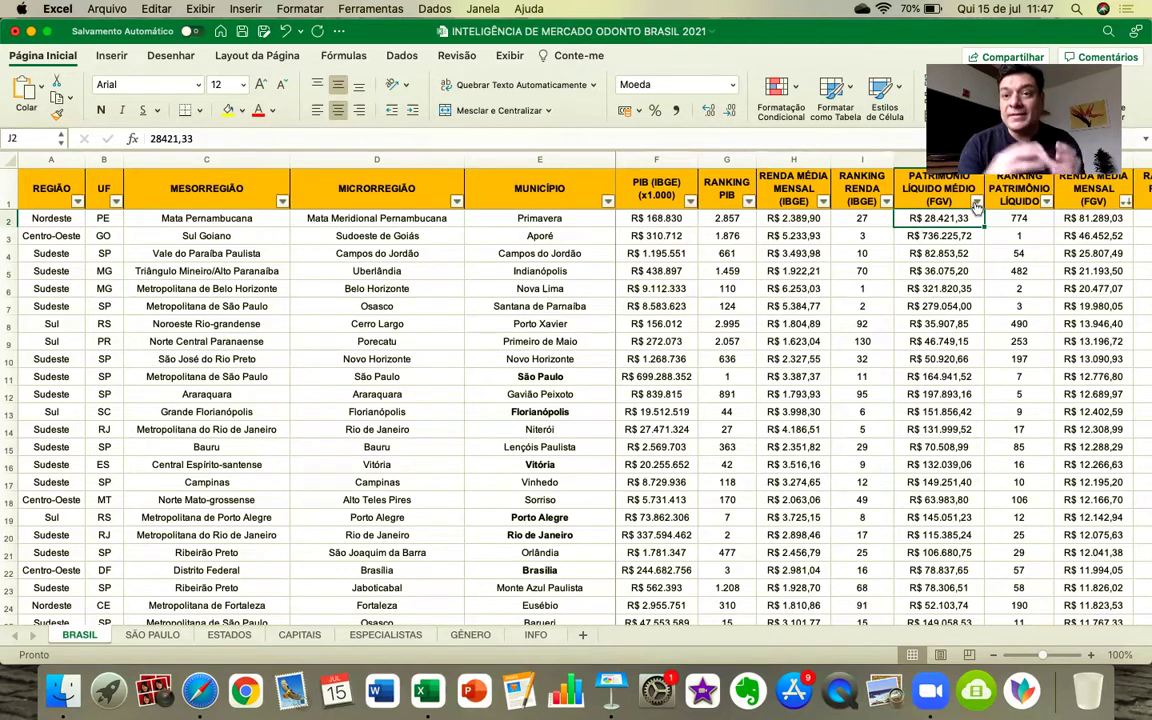
click(976, 203)
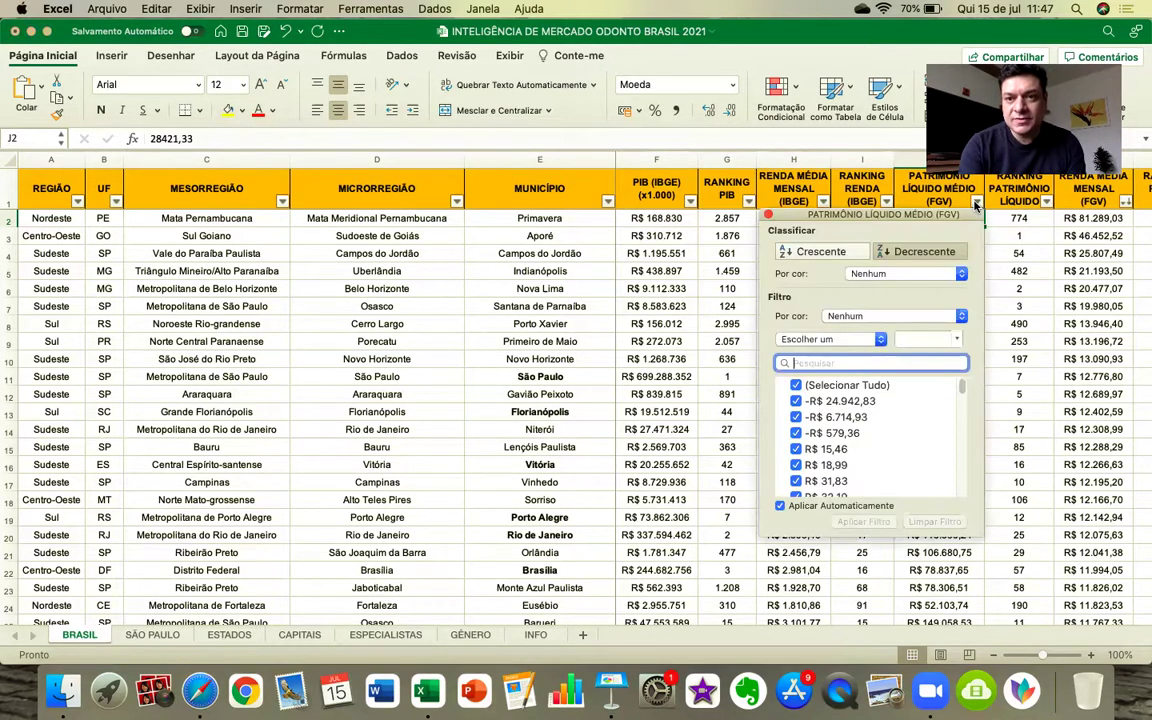
click(922, 251)
click(700, 200)
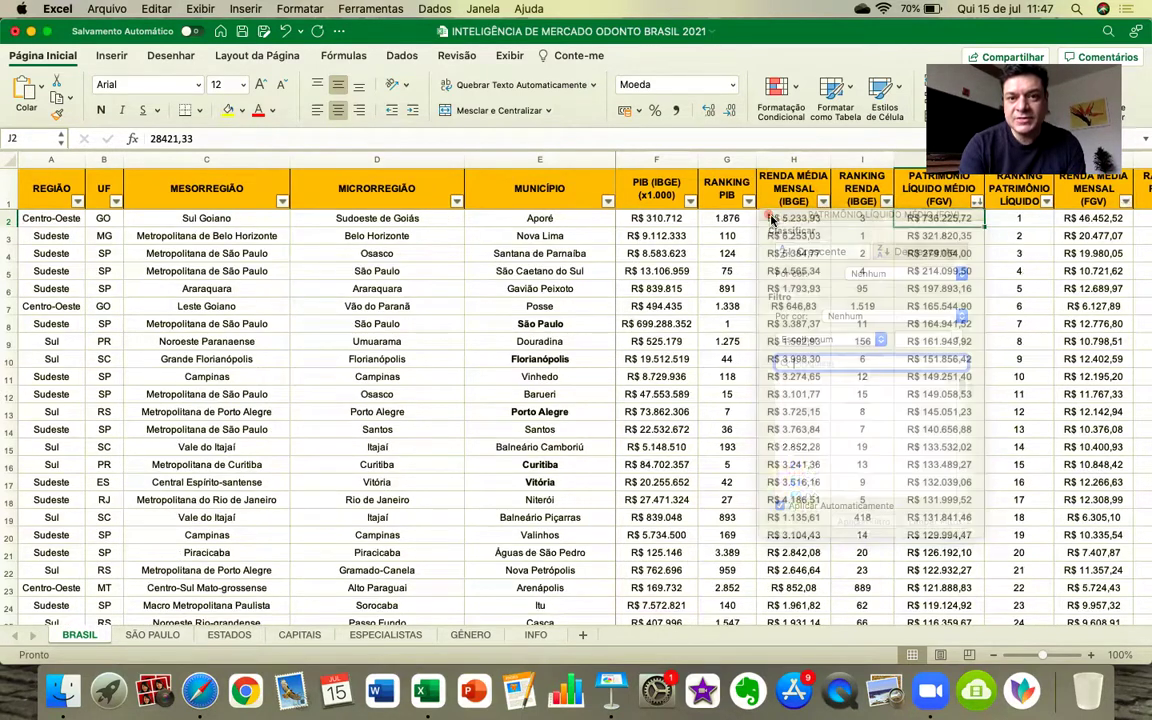
click(510, 218)
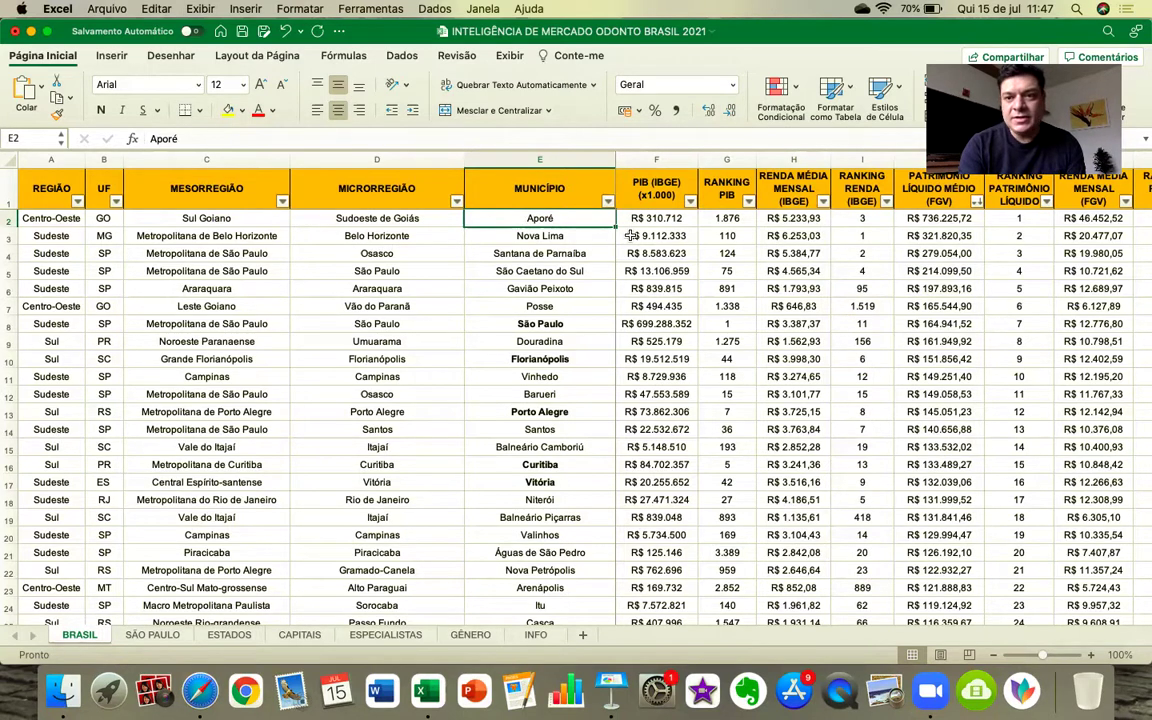
click(942, 218)
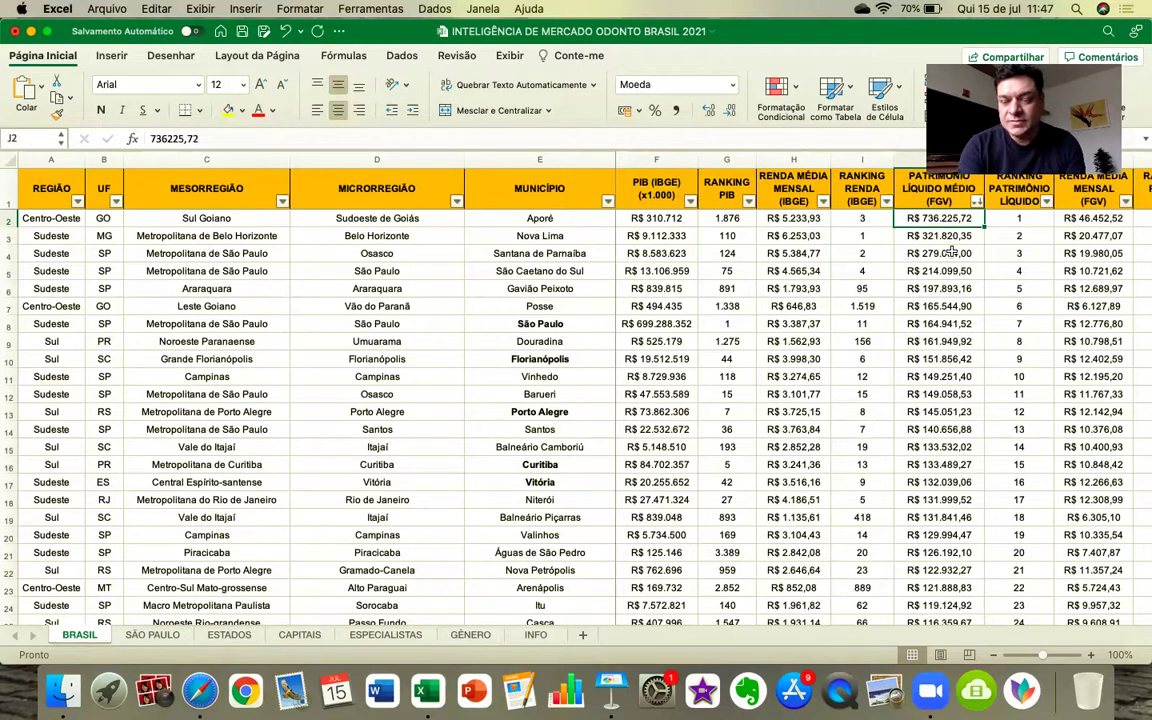
- Go past CLASSE SOCIAL to the IDHM (IBGE) column, sort it in descending order and select its first numeric score
key(Right)
key(Right)
key(Right)
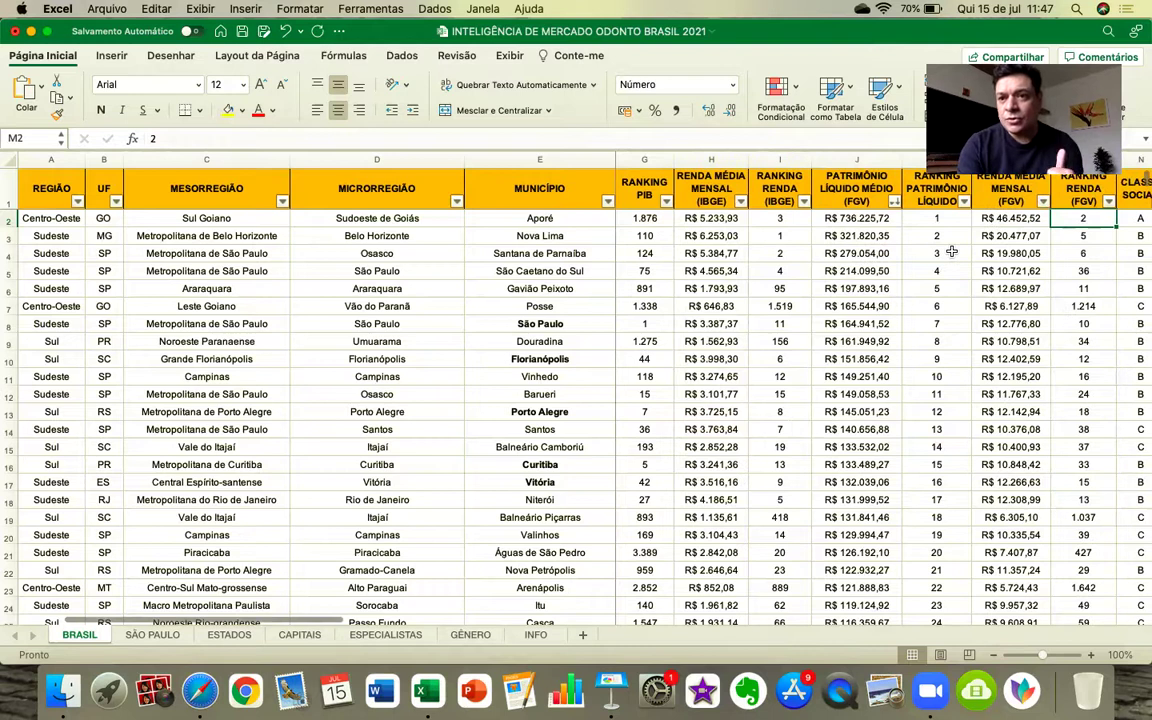
key(Right)
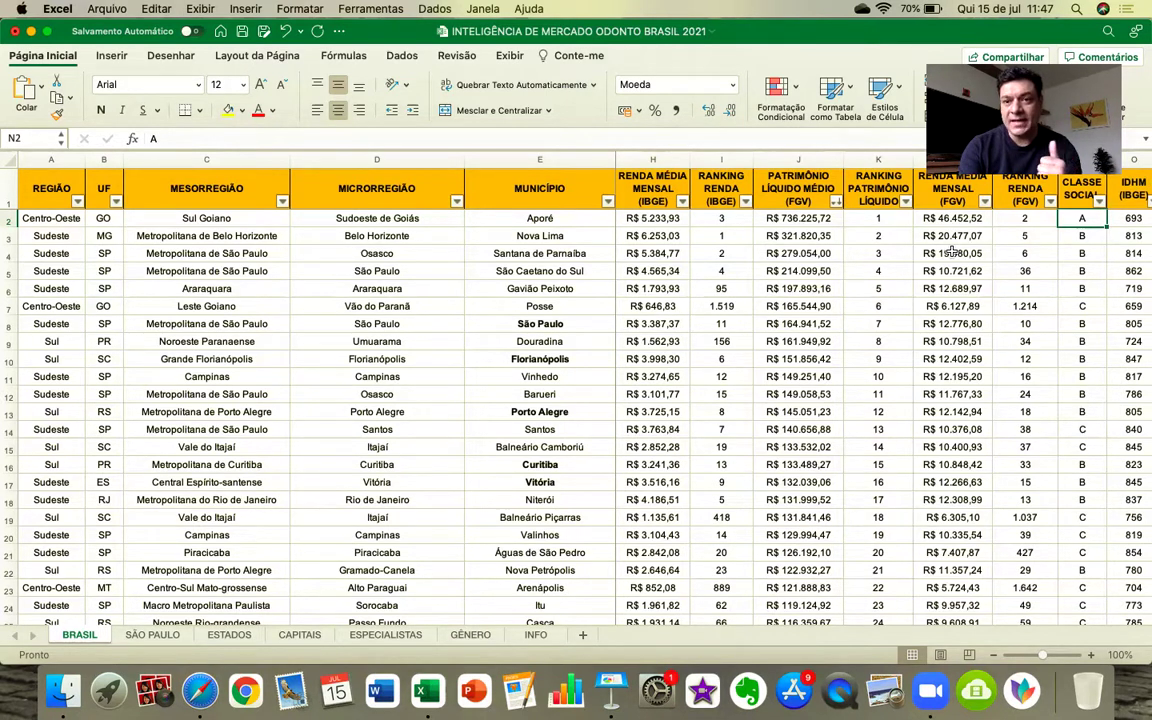
key(Right)
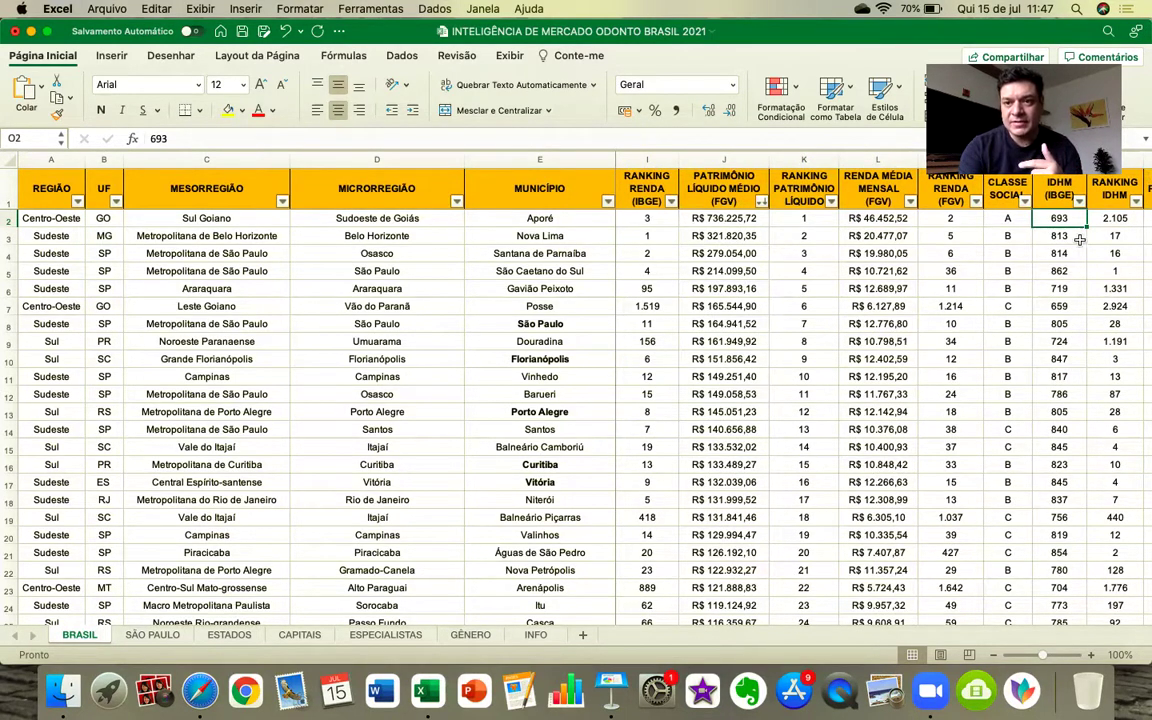
click(1080, 201)
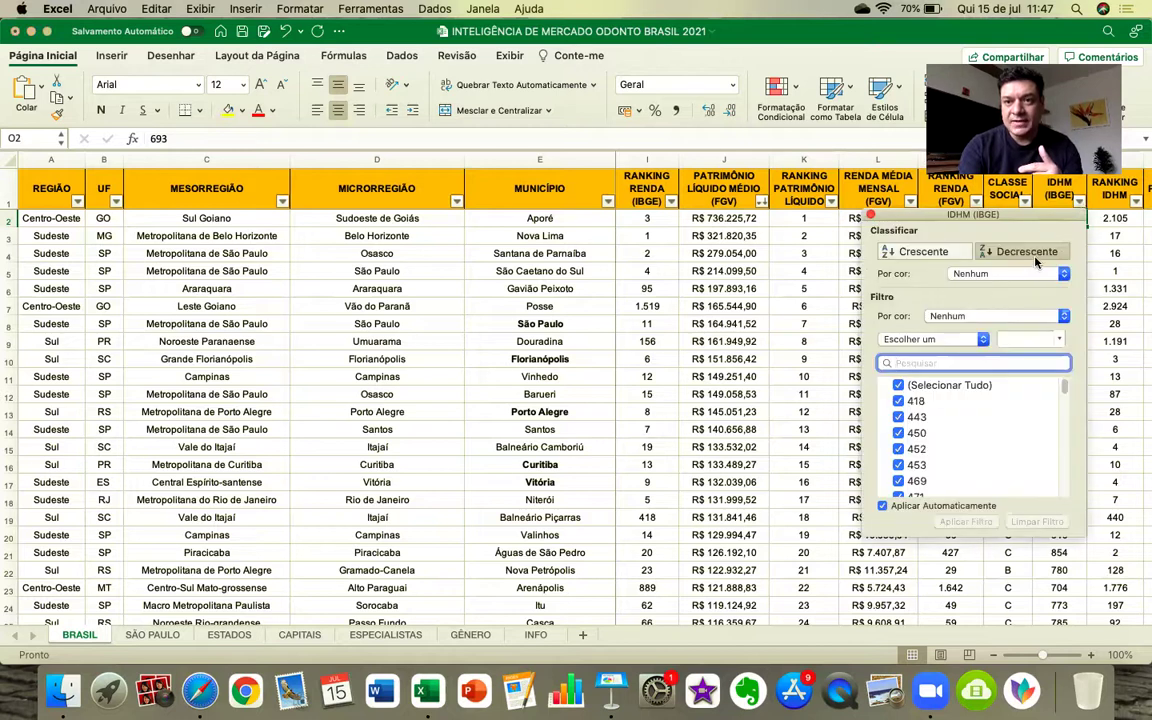
click(1020, 251)
click(785, 198)
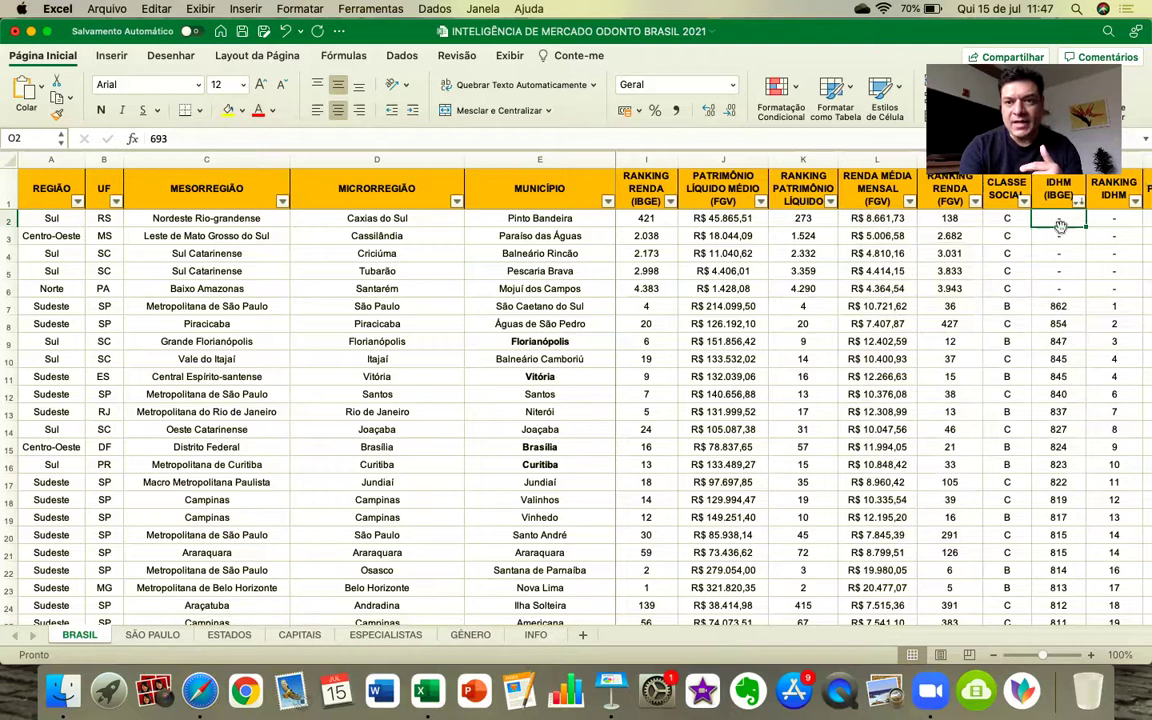
click(1043, 306)
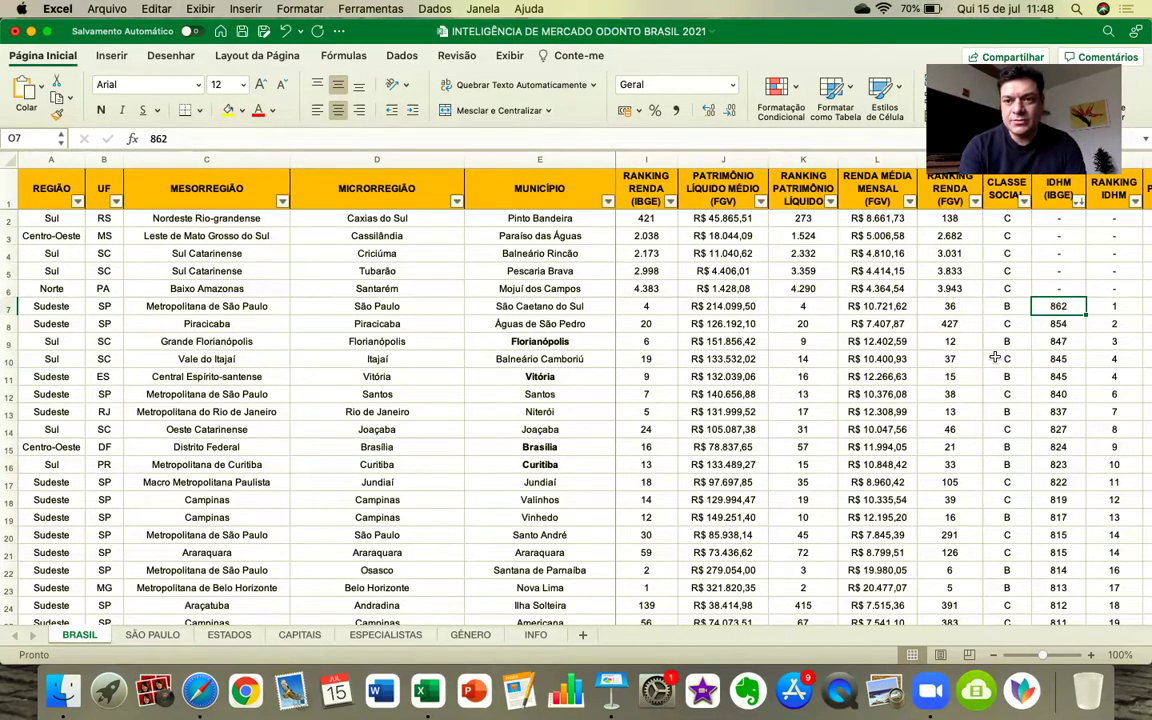
- Move along the São Caetano do Sul row to examine its POPULAÇÃO value
key(Right)
key(Right)
key(Right)
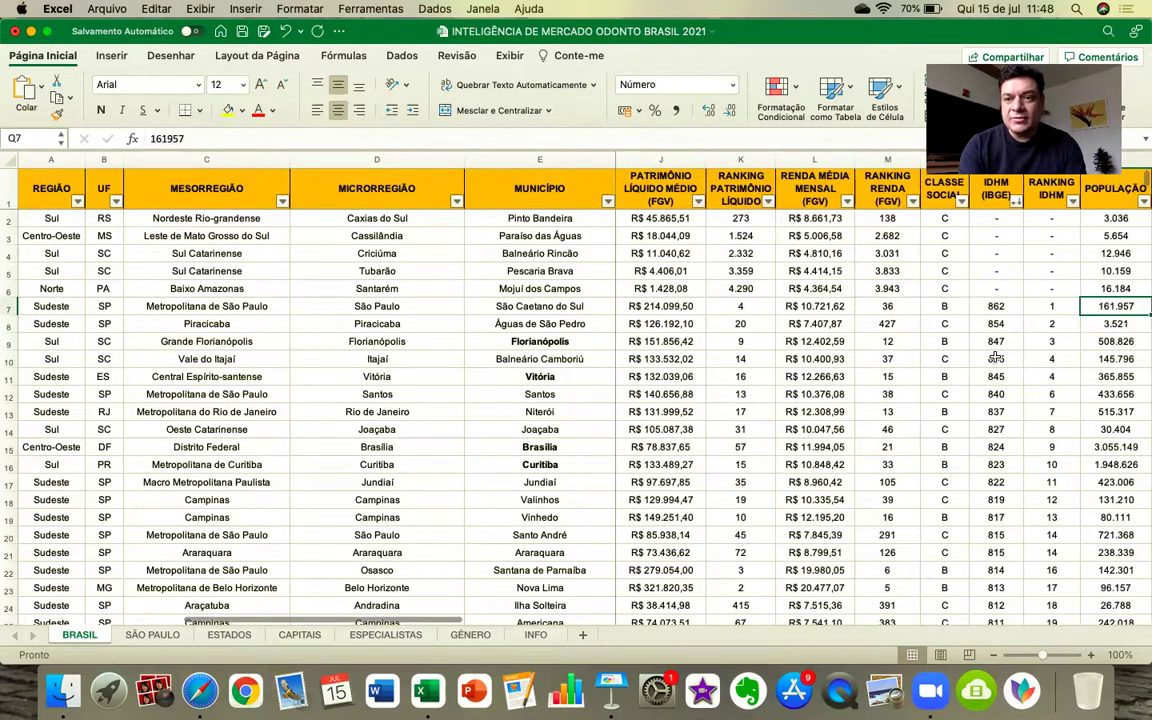
key(Left)
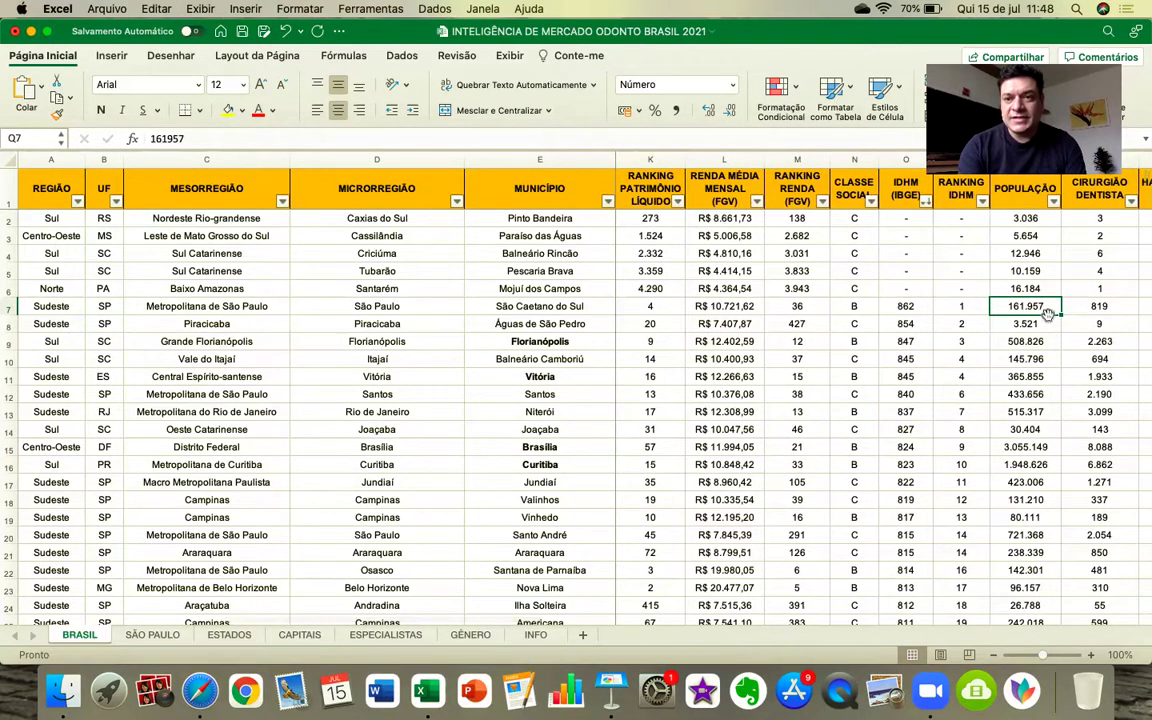
- Examine the São Caetano do Sul row's dental workforce and facility figures, from CIRURGIÃO DENTISTA through the prosthetics assistants column
key(Right)
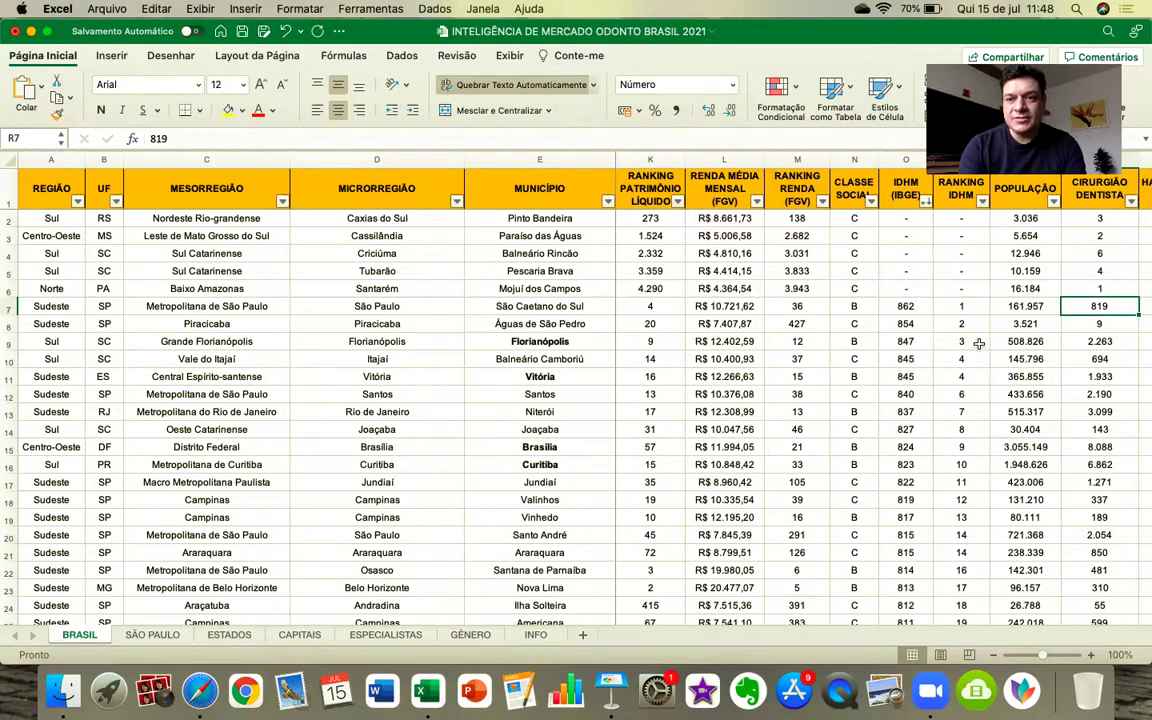
key(Right)
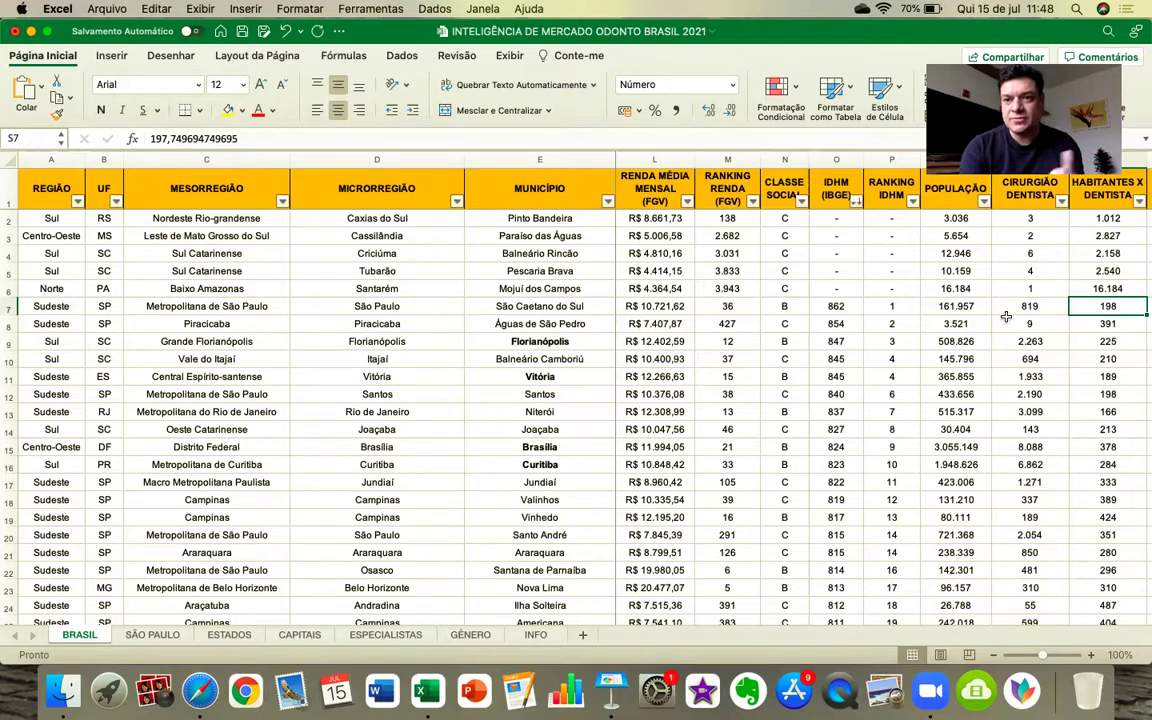
key(Right)
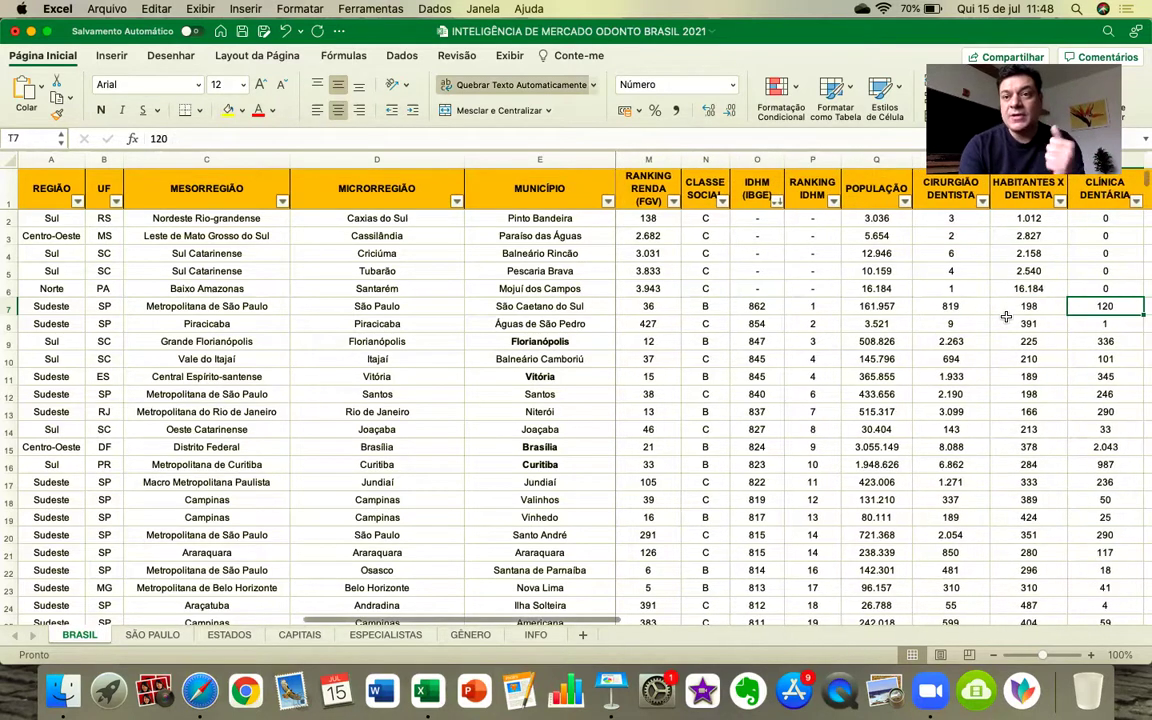
key(Right)
scroll(1006, 317, right, 1)
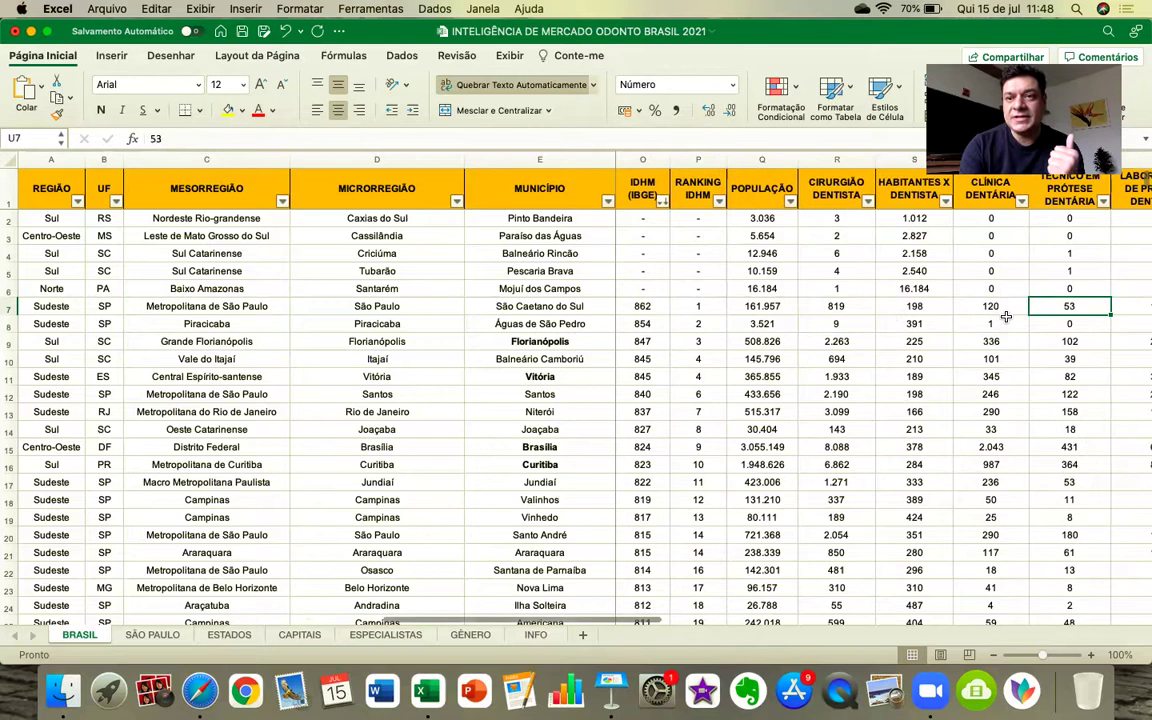
key(Right)
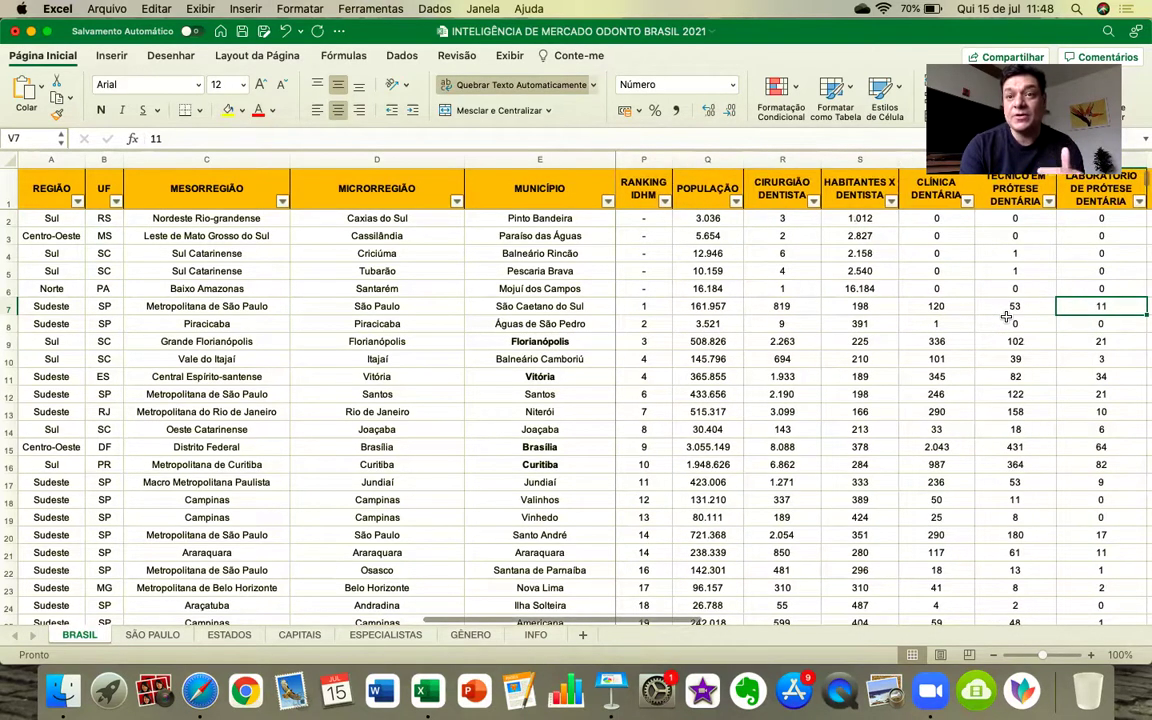
key(Right)
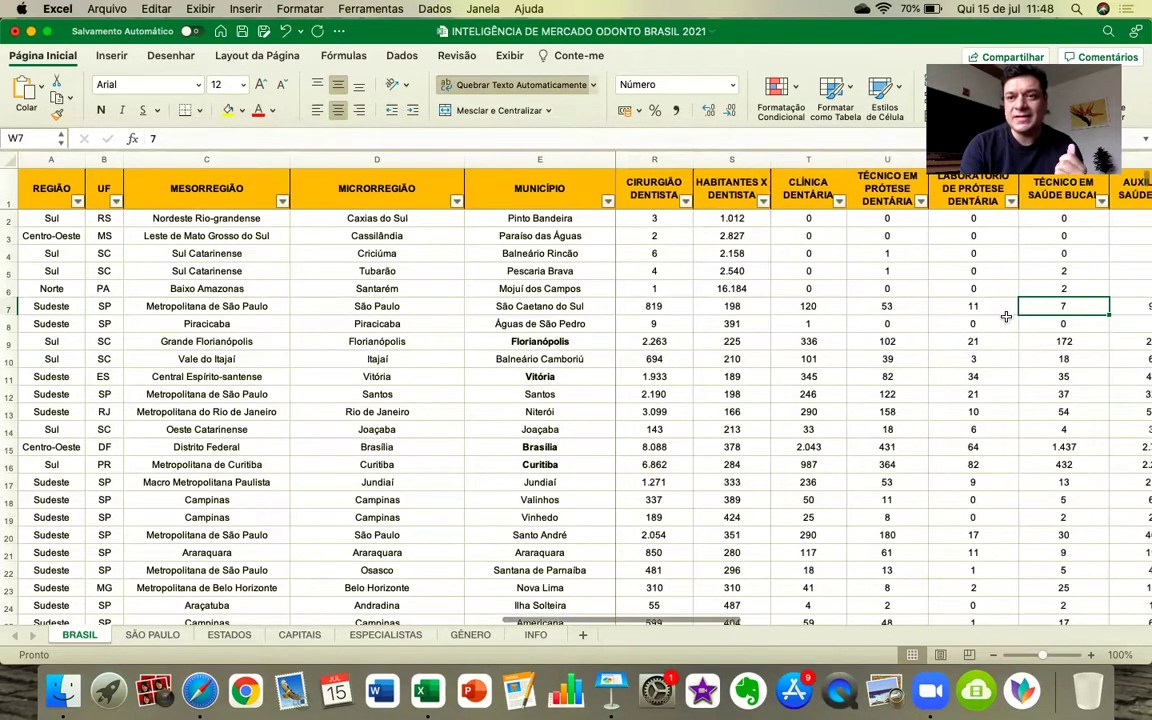
key(Right)
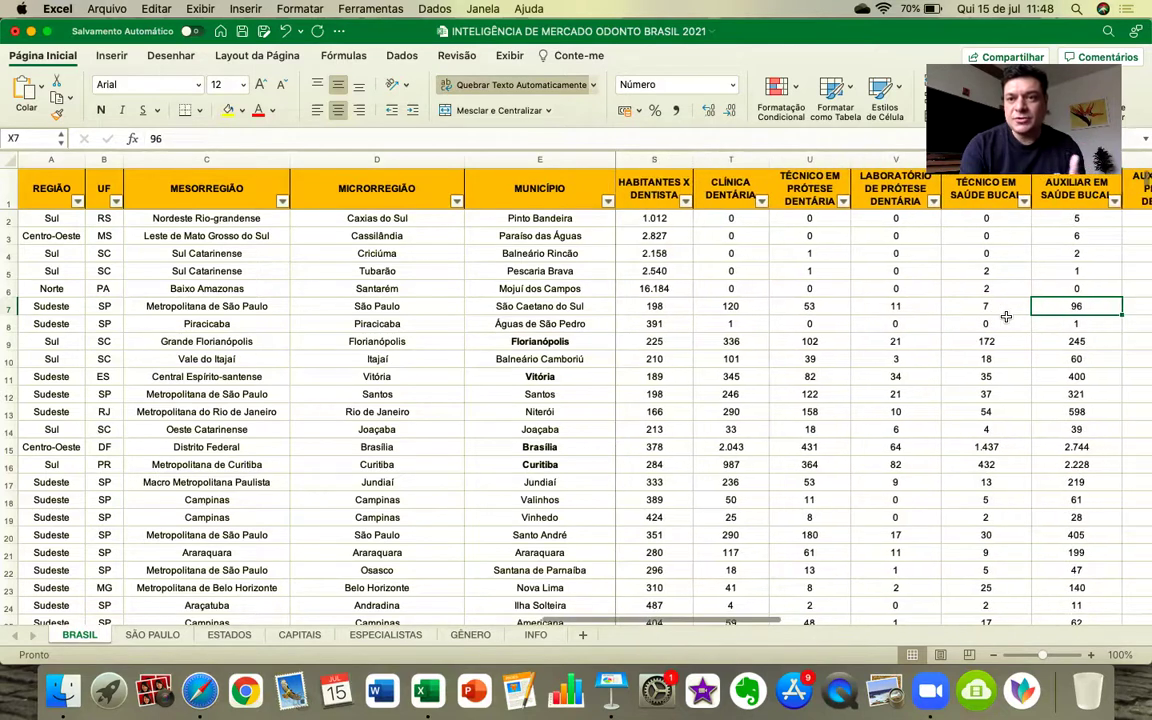
key(Right)
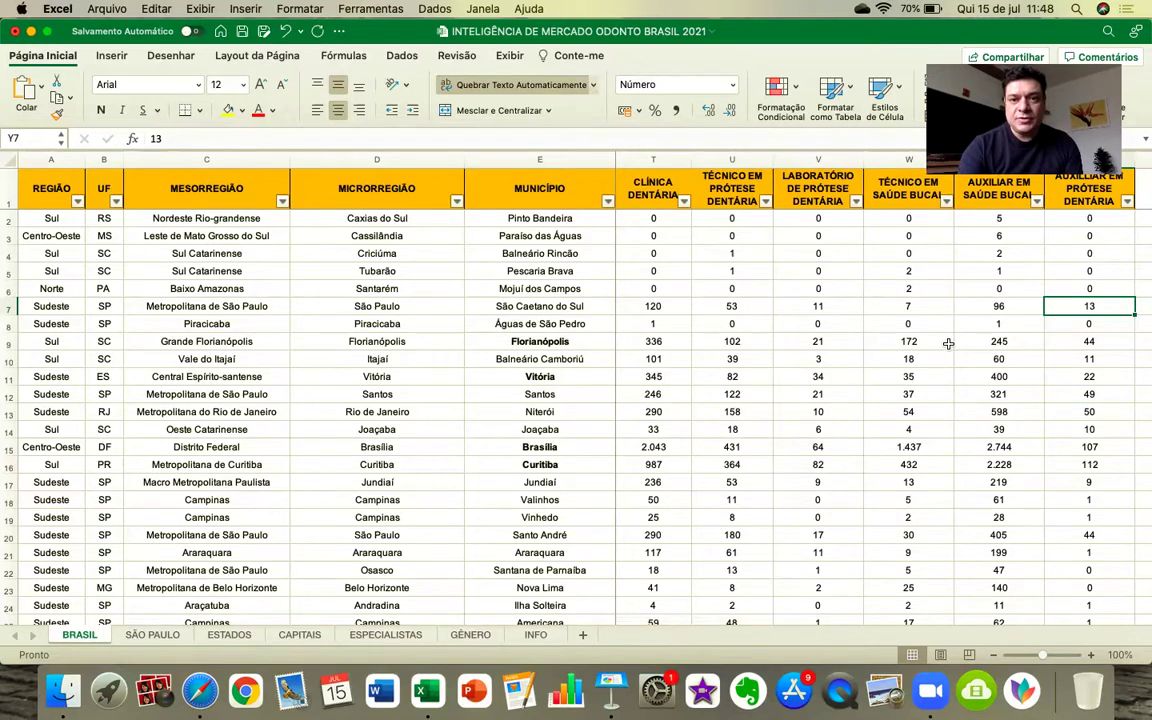
- Filter the REGIÃO column to show only Nordeste
scroll(948, 342, left, 10)
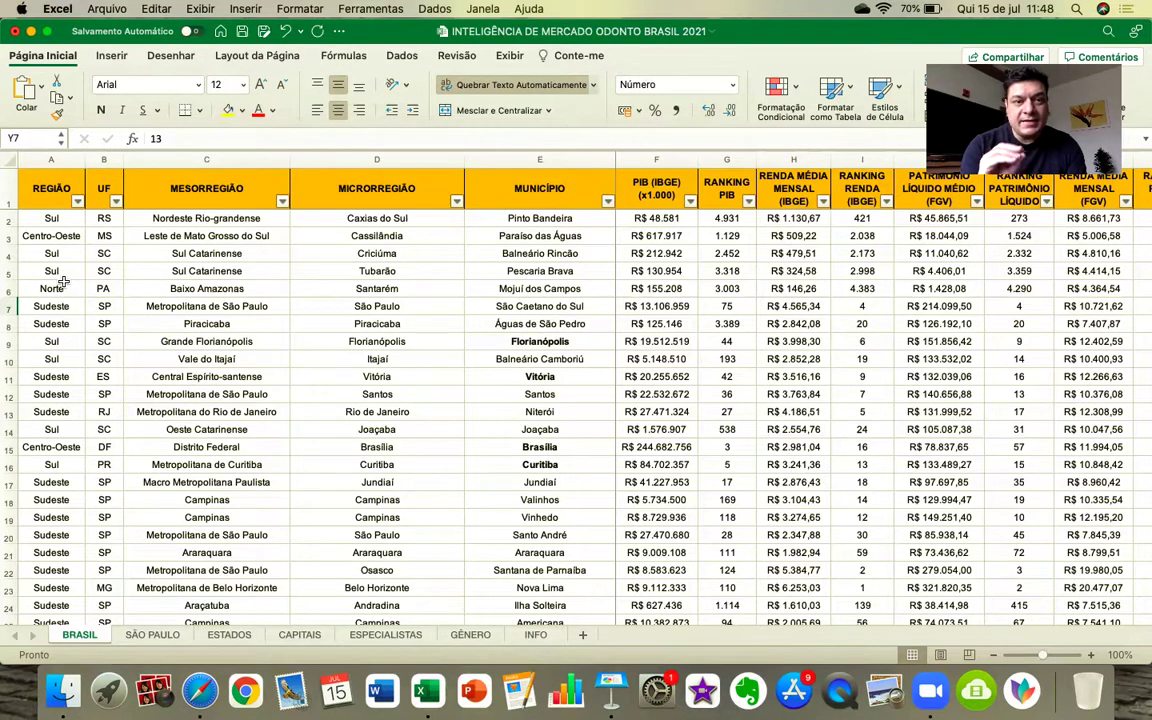
click(78, 201)
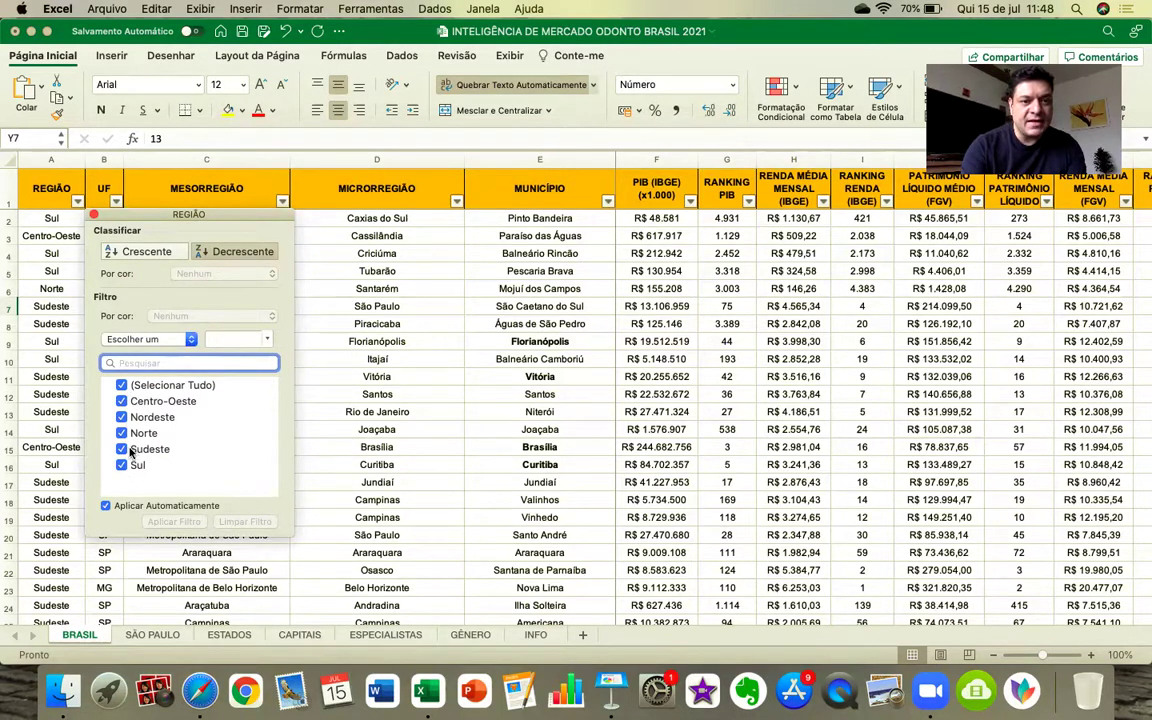
click(121, 385)
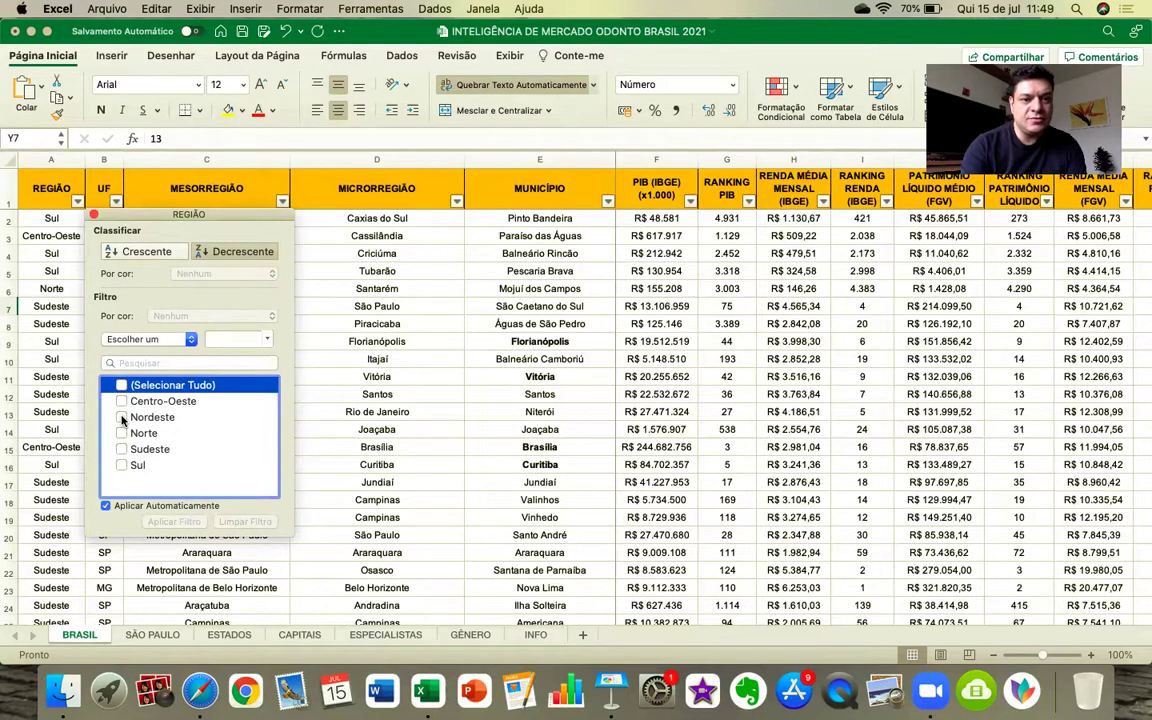
click(121, 417)
click(93, 214)
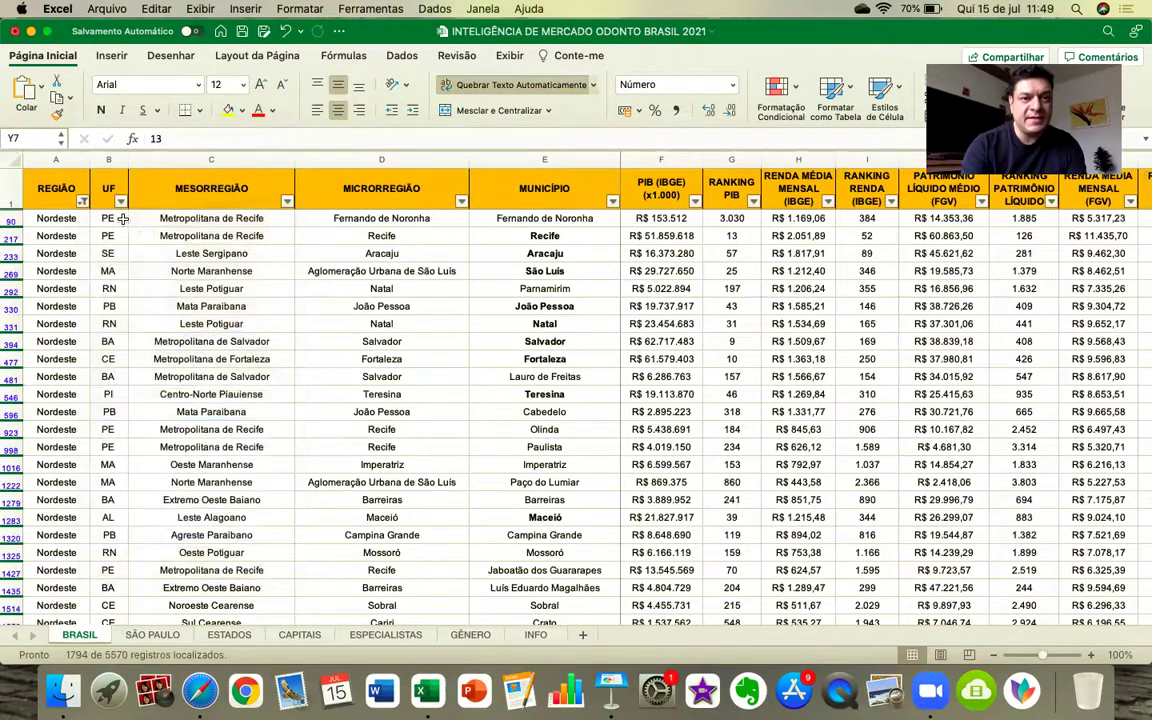
- Look through the states available in the UF filter and restrict the column to BA only
click(121, 201)
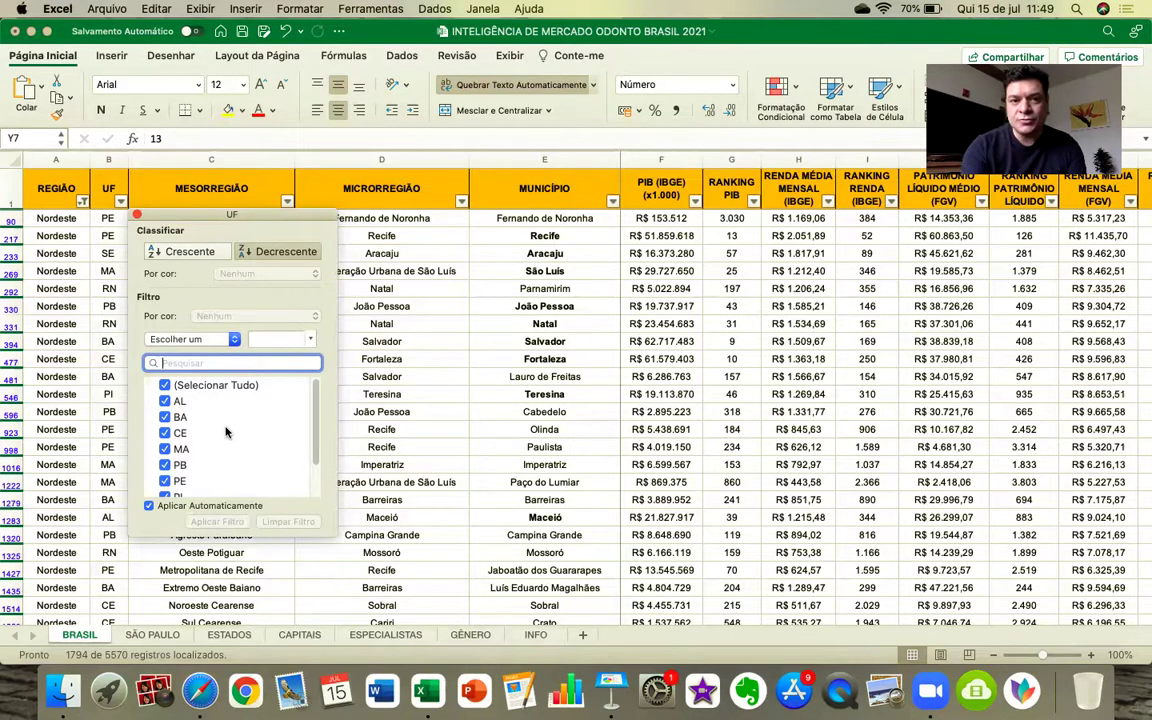
scroll(226, 432, down, 1)
scroll(226, 432, up, 1)
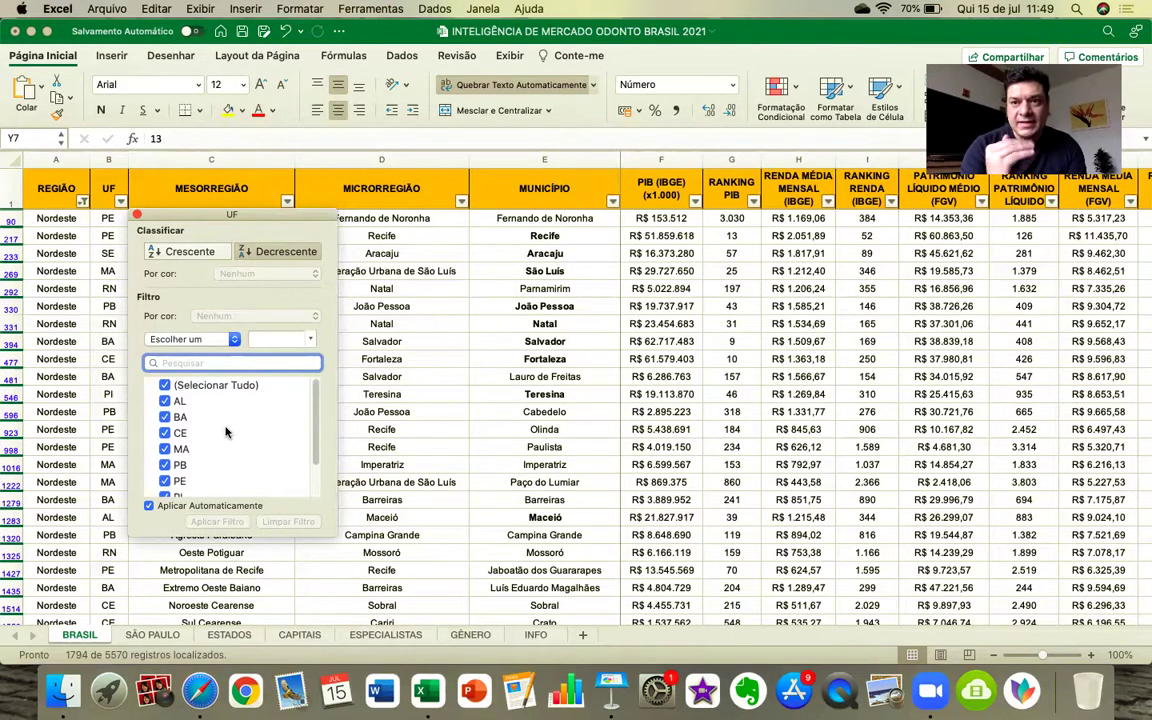
scroll(226, 432, down, 2)
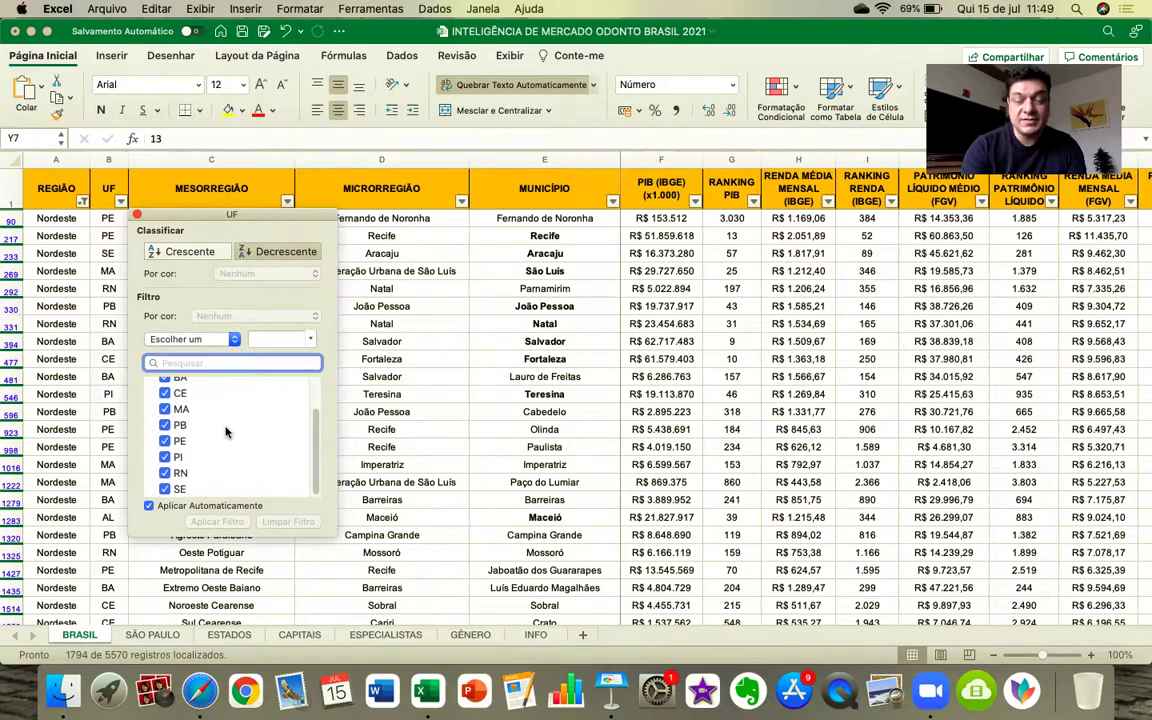
scroll(226, 432, up, 2)
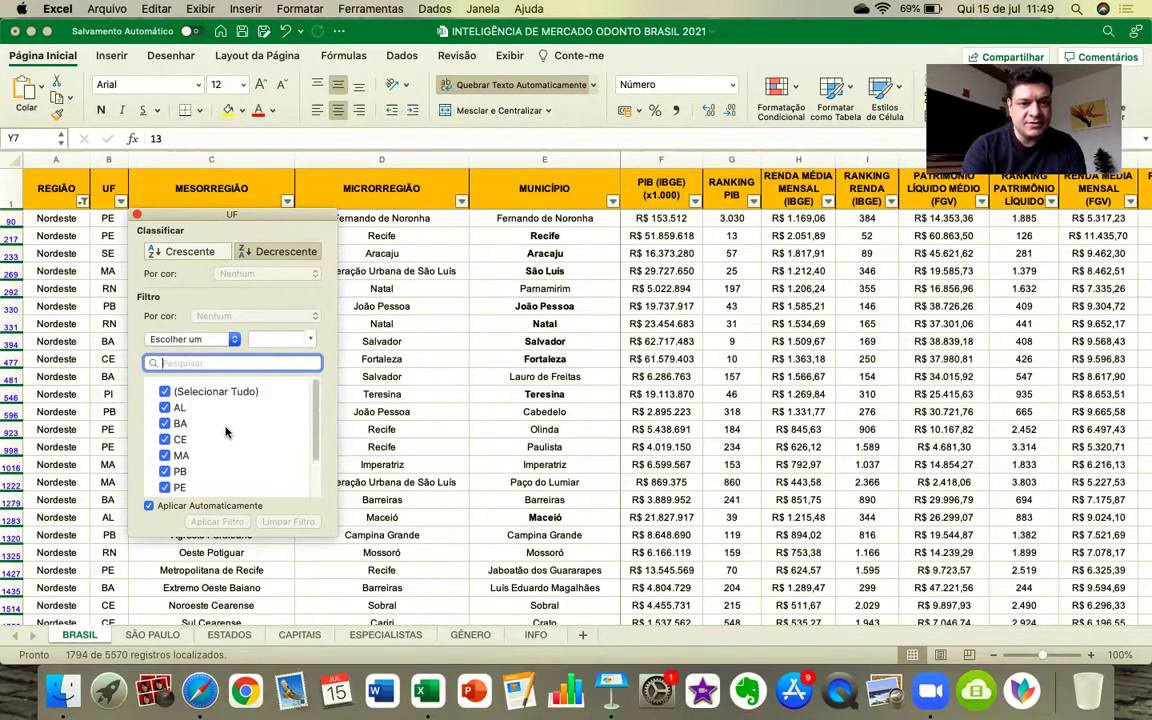
click(166, 386)
click(165, 417)
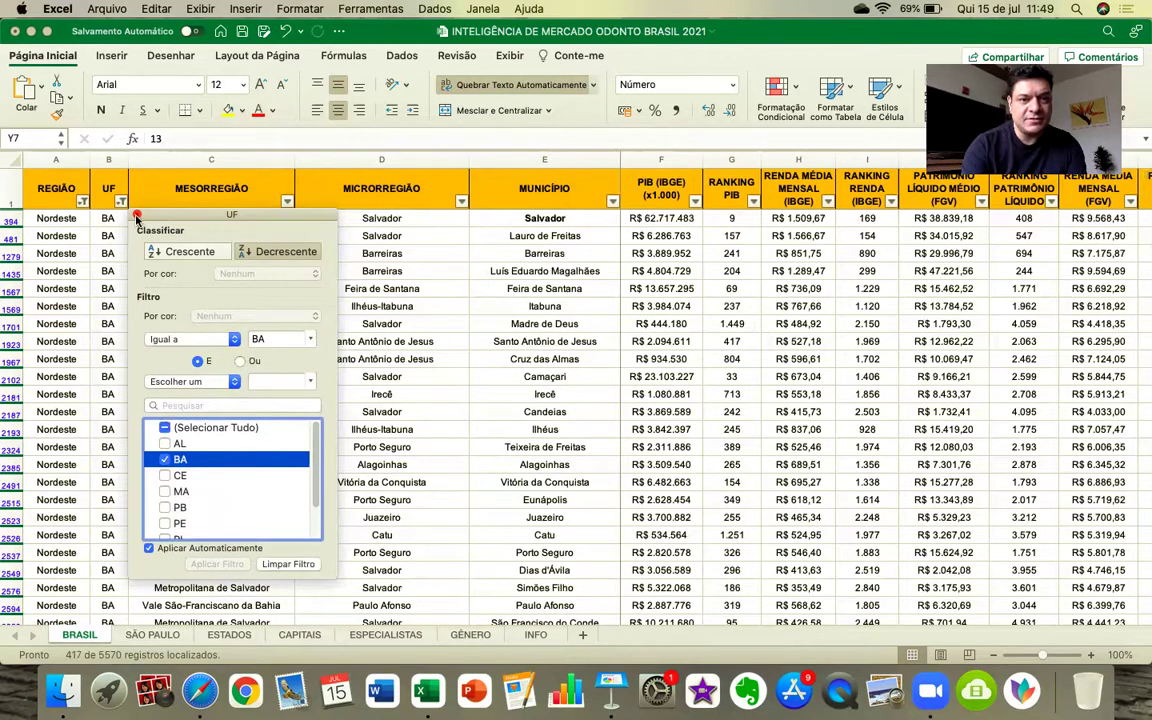
click(122, 201)
- Filter the MESORREGIÃO column to show only Metropolitana de Salvador
click(286, 201)
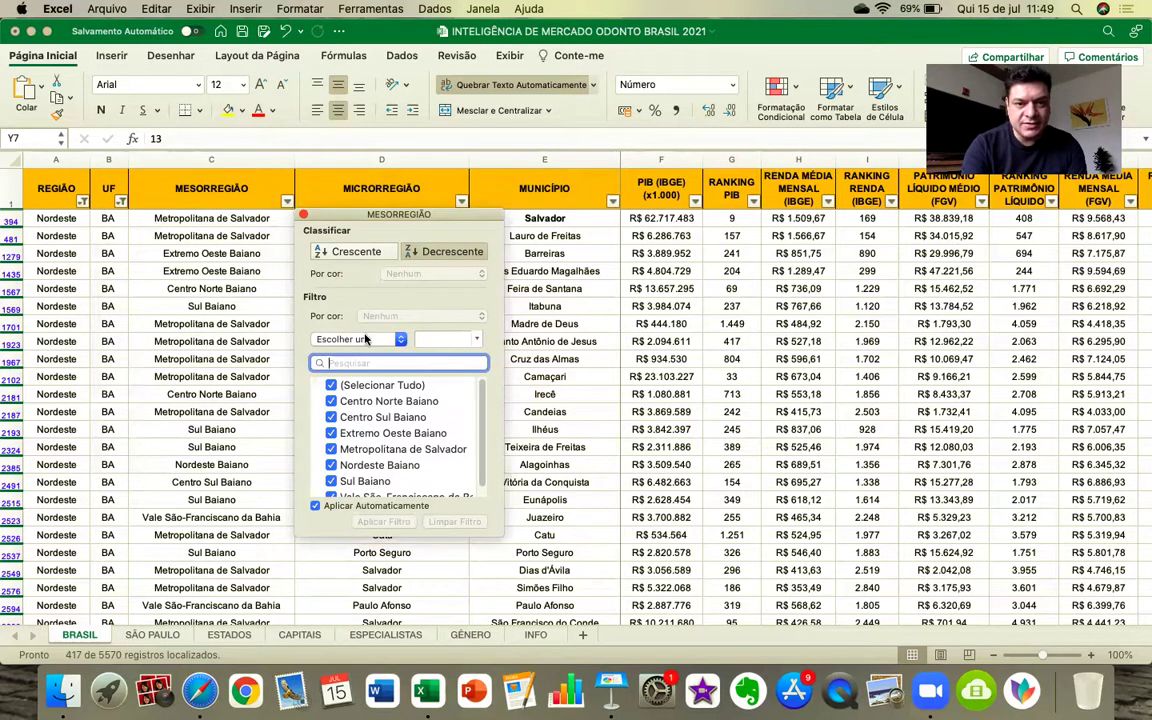
click(331, 385)
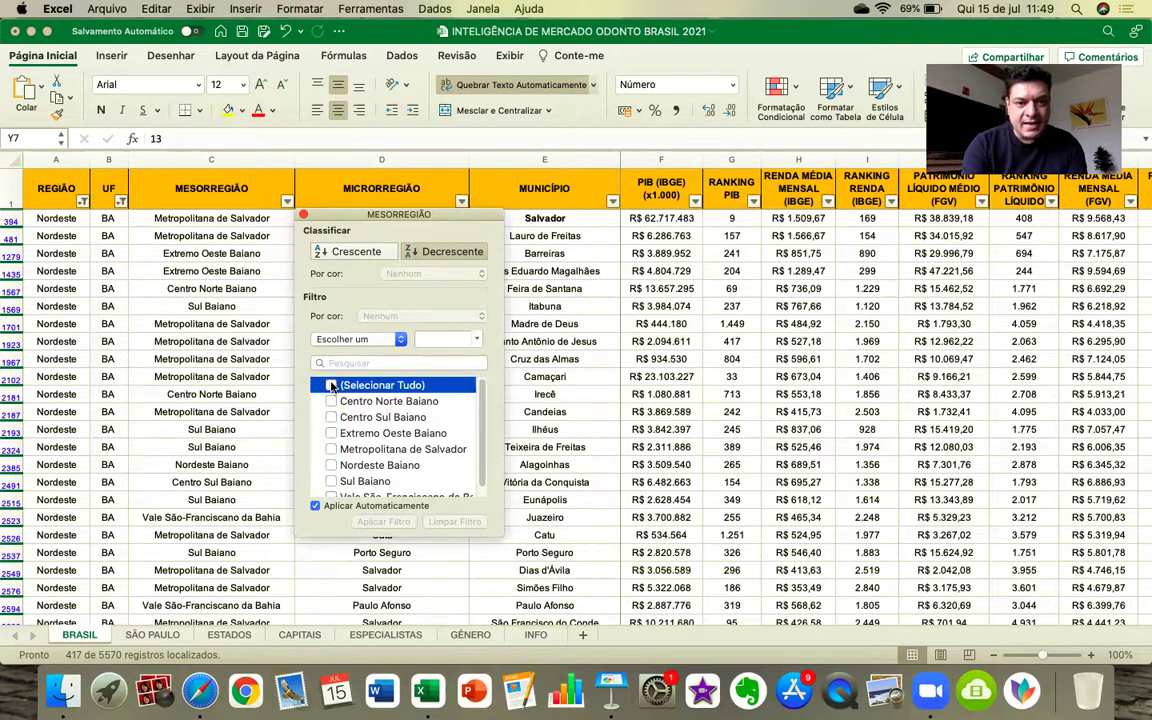
click(332, 450)
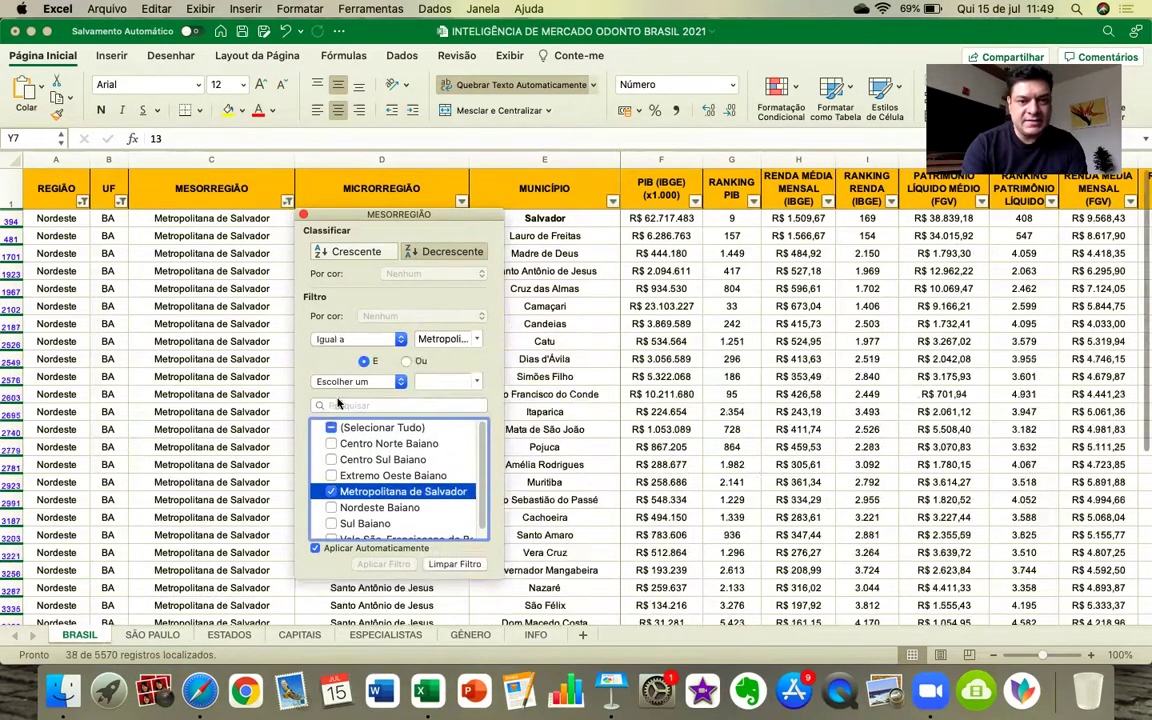
click(304, 216)
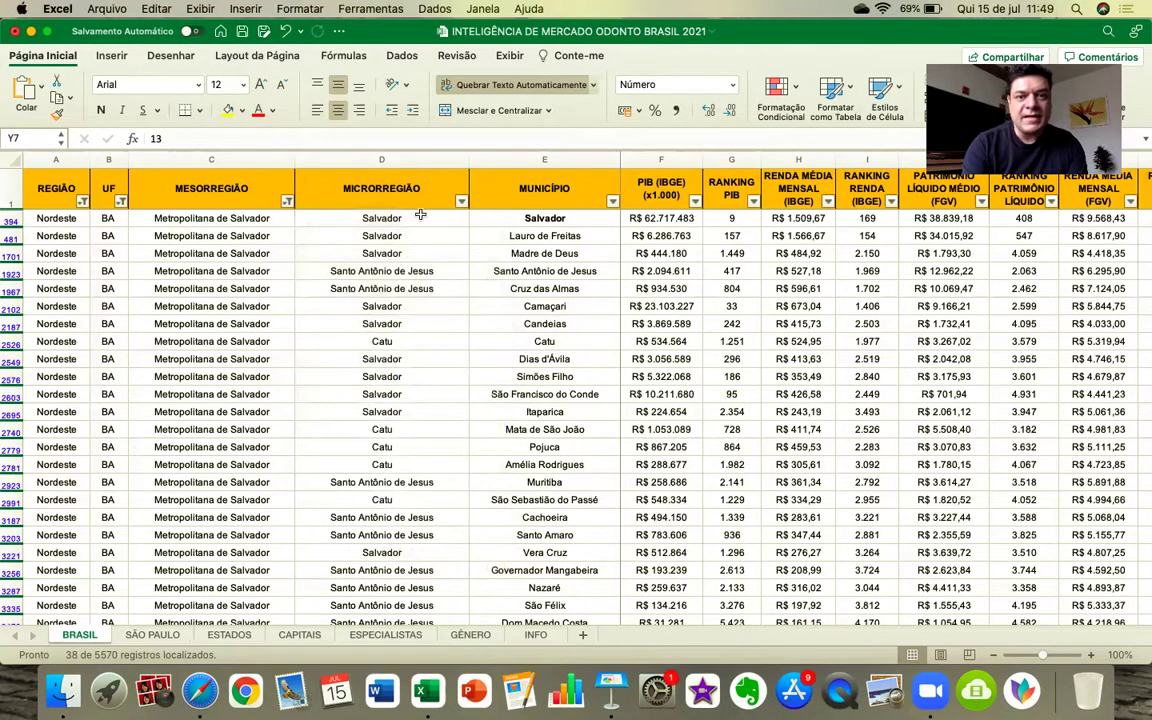
- Filter the MICRORREGIÃO column to show only Salvador
click(460, 202)
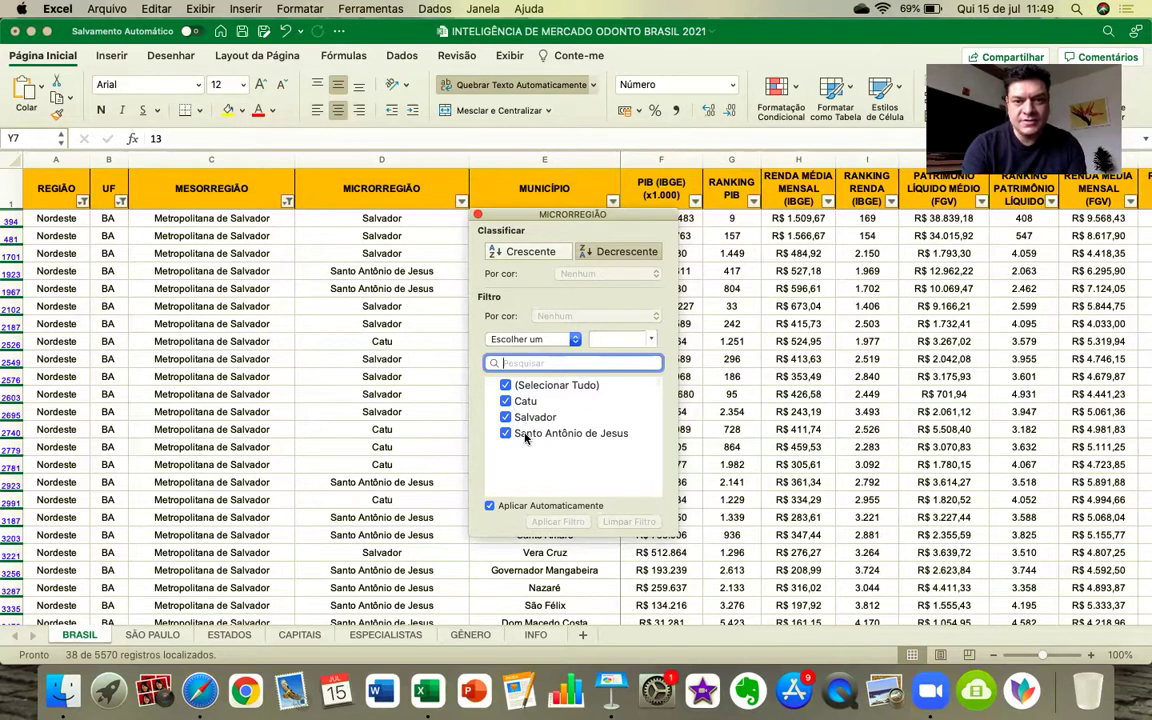
click(506, 386)
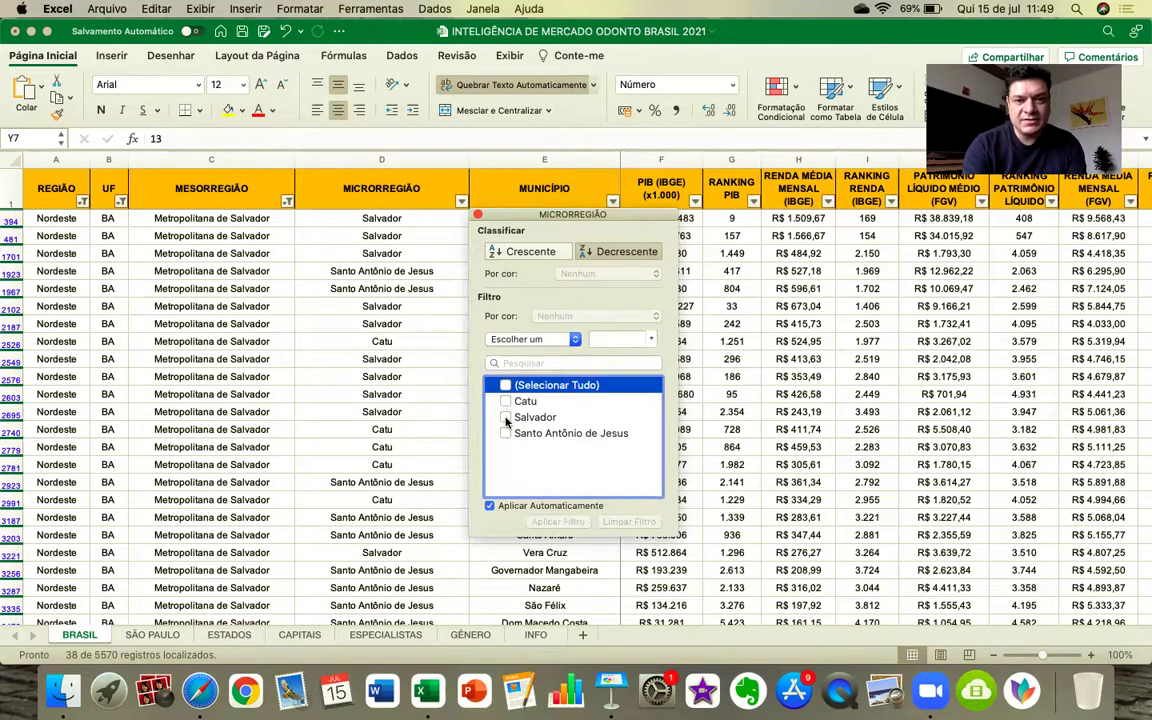
click(506, 417)
click(478, 215)
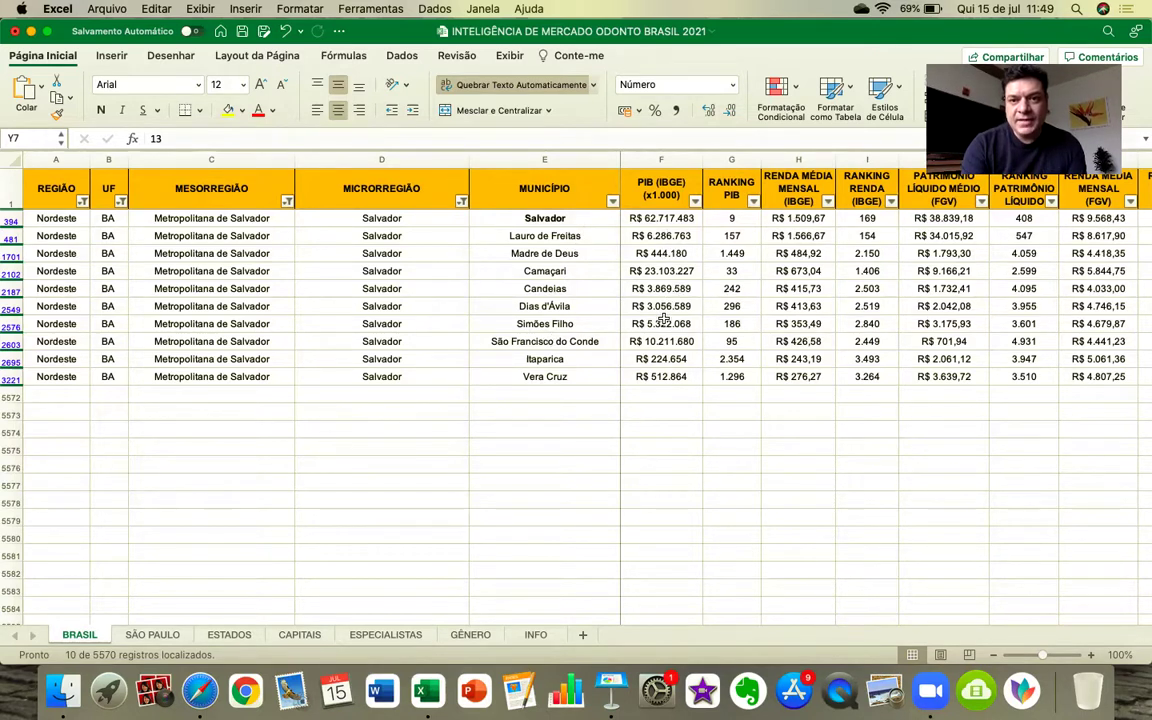
- Sort the filtered Salvador municipalities by POPULAÇÃO in descending order
scroll(745, 260, right, 3)
scroll(750, 310, left, 3)
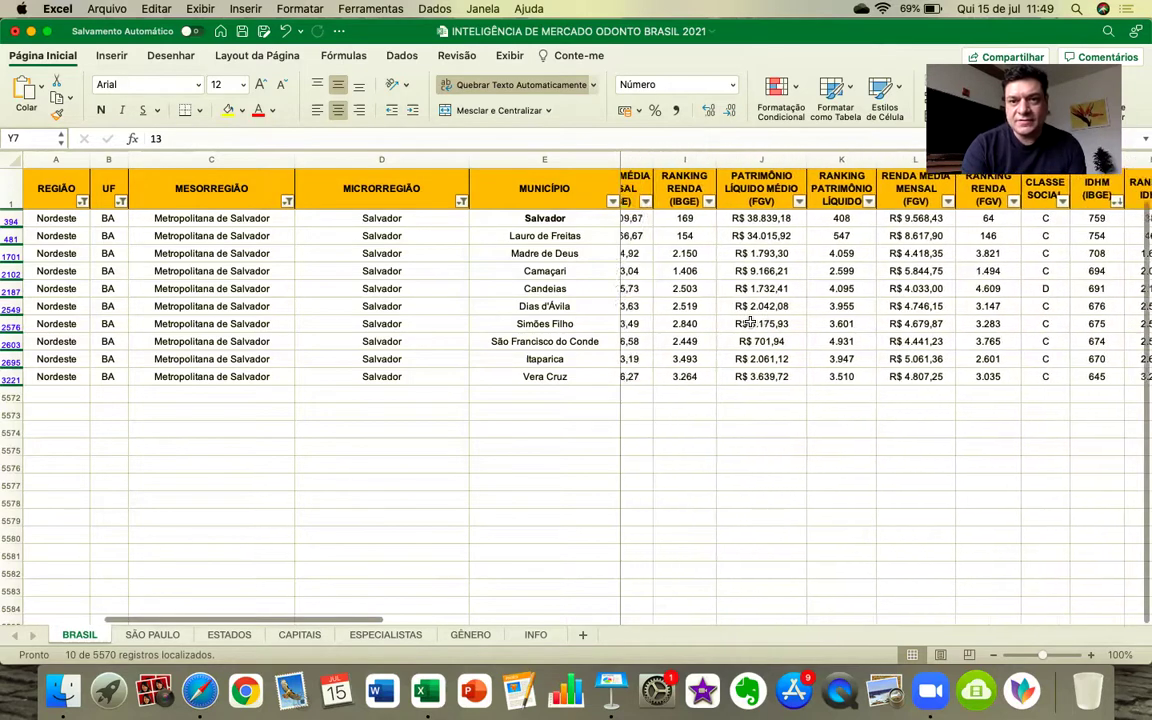
scroll(750, 322, right, 10)
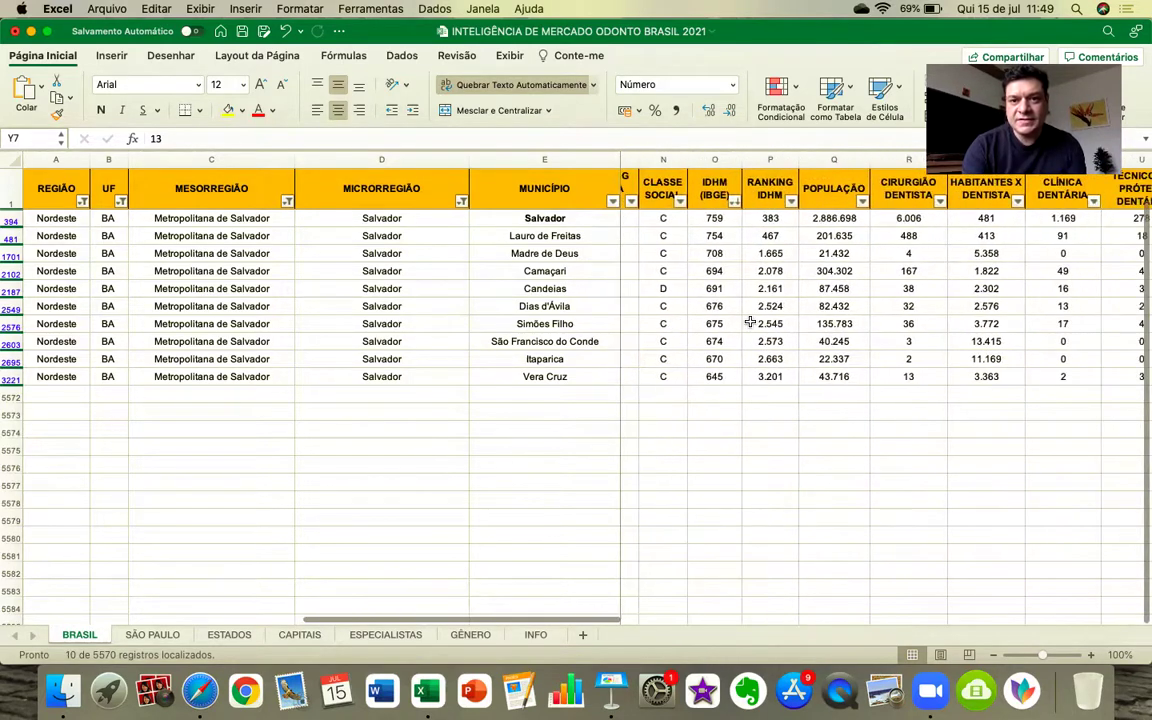
click(817, 201)
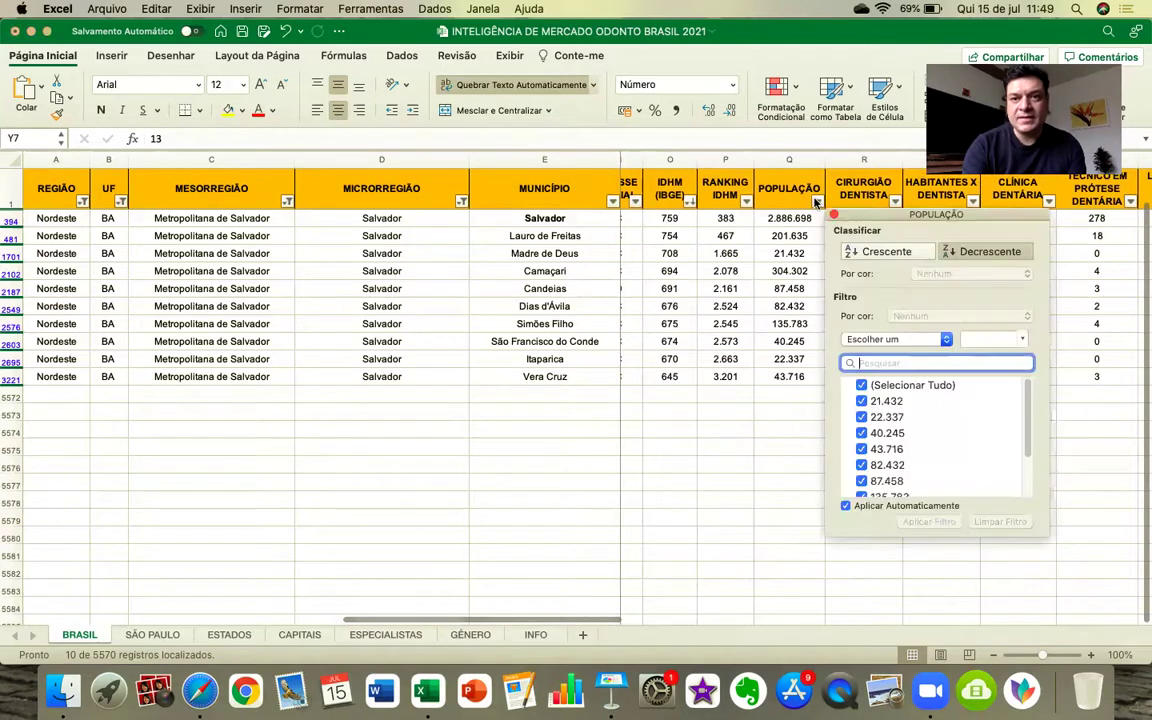
click(978, 251)
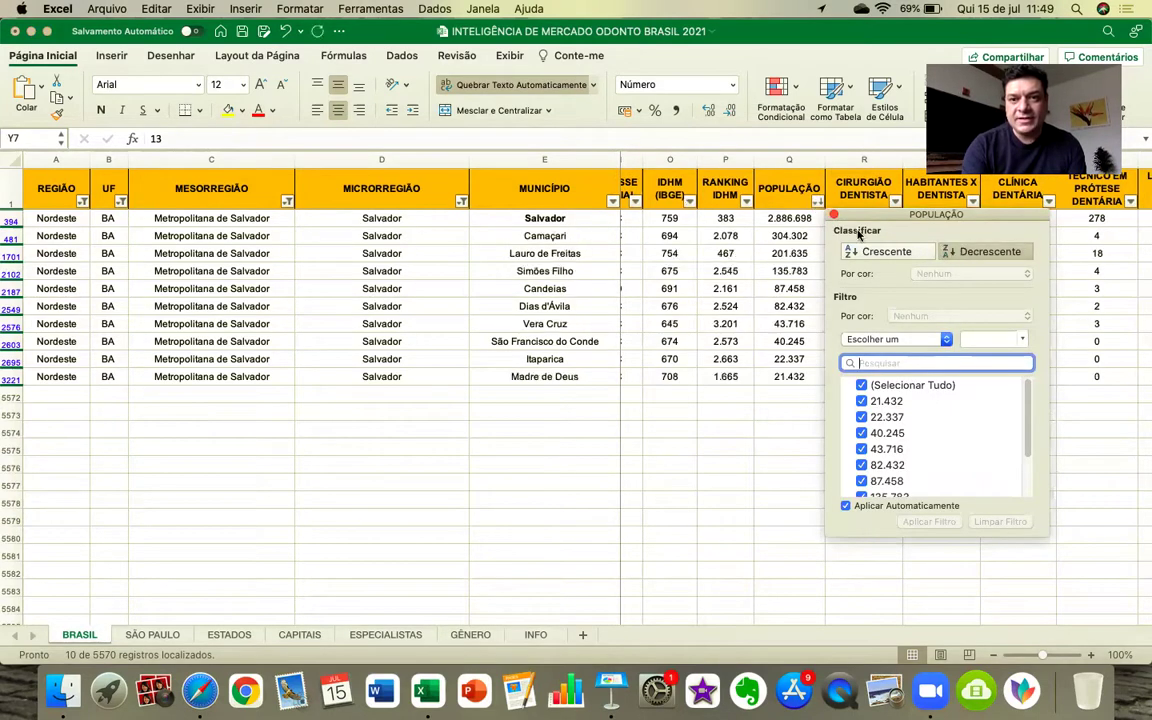
click(834, 216)
- Compare the populations of Salvador, Camaçari and Lauro de Freitas, ending on Camaçari's CIRURGIÃO DENTISTA value
click(789, 218)
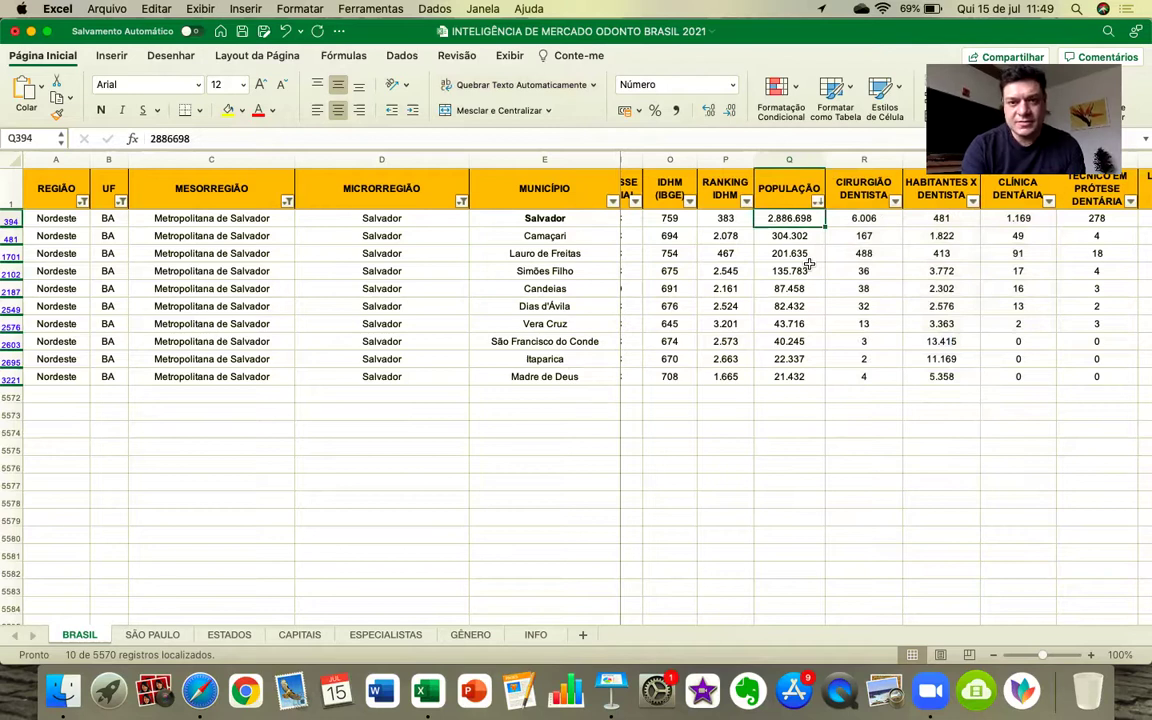
key(Down)
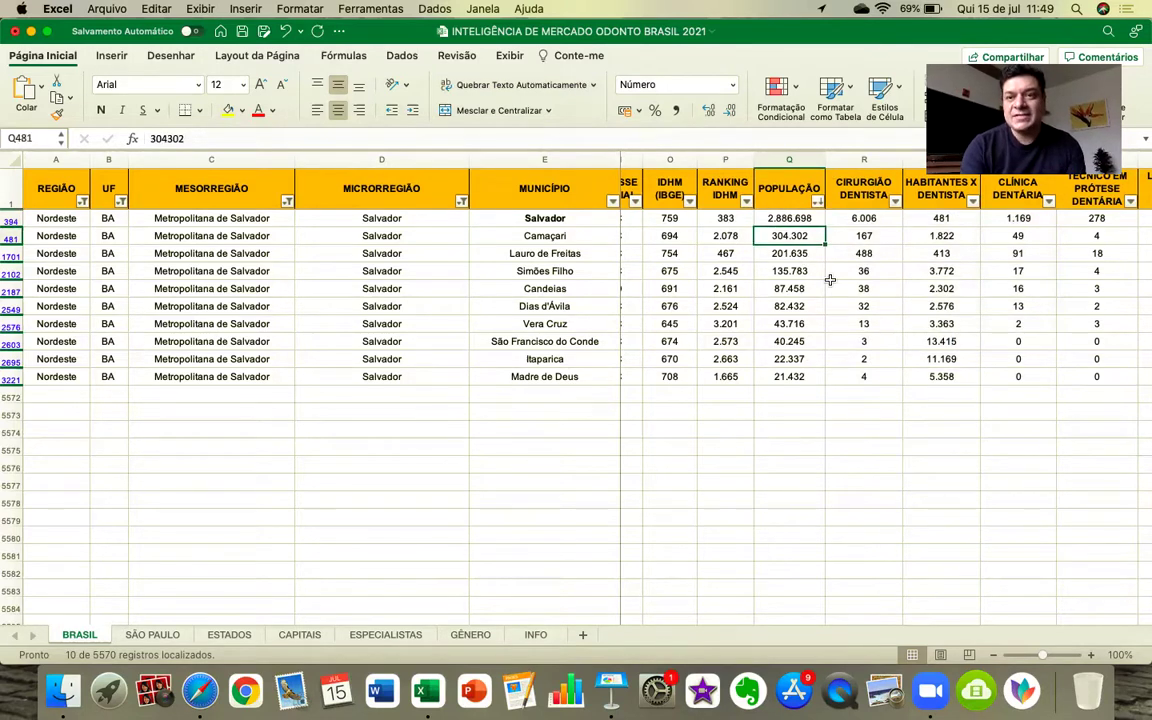
key(Down)
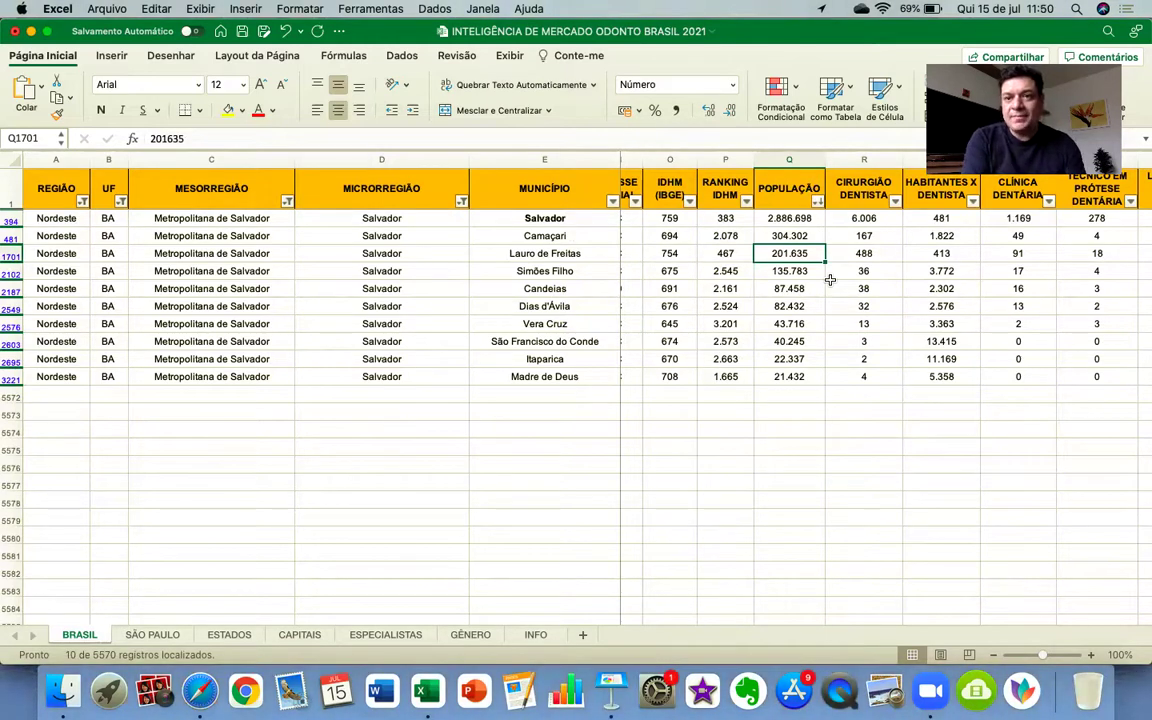
key(Up)
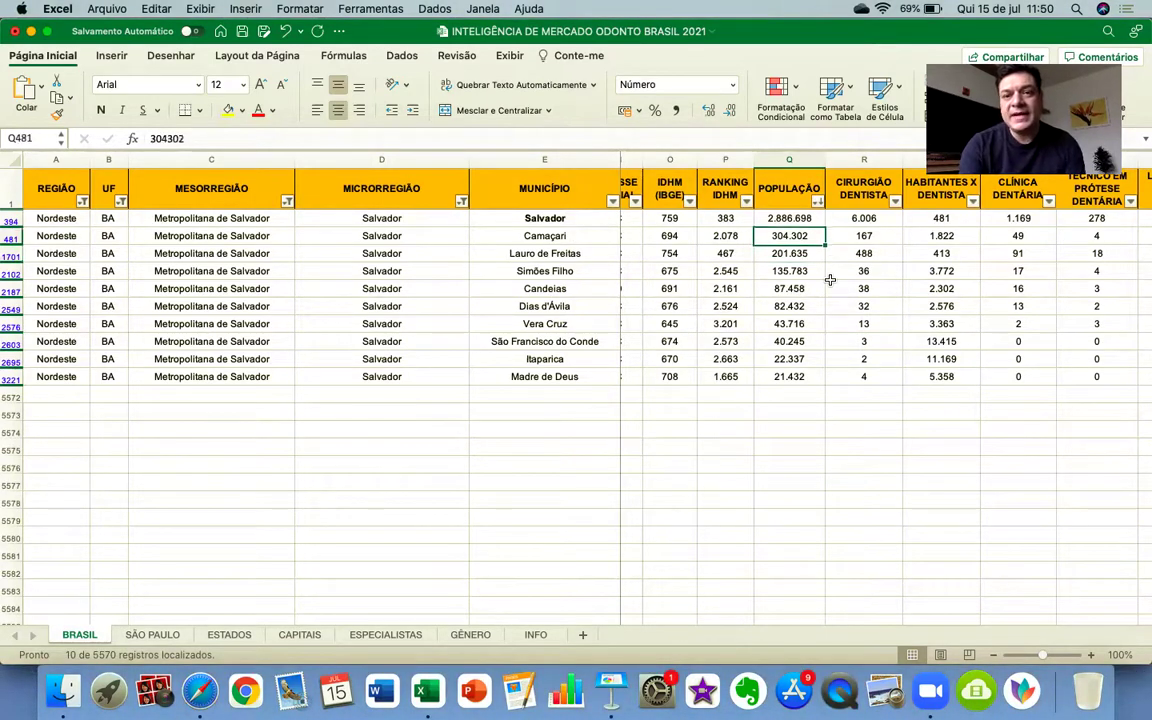
key(Down)
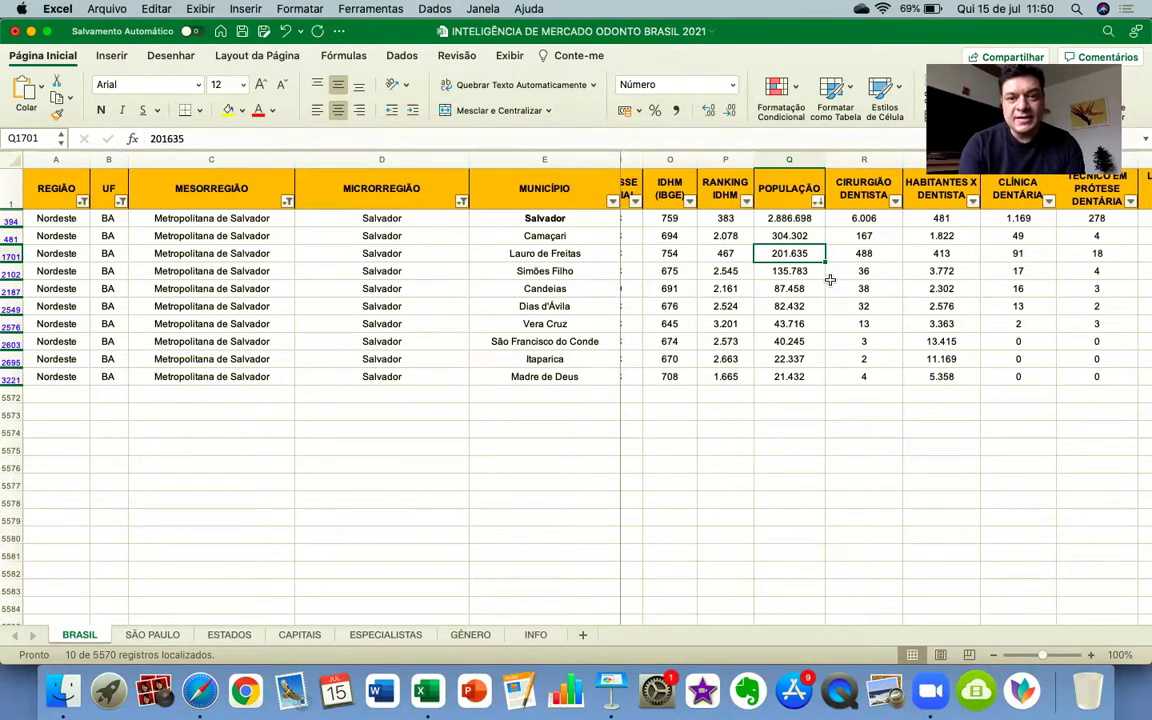
key(Up)
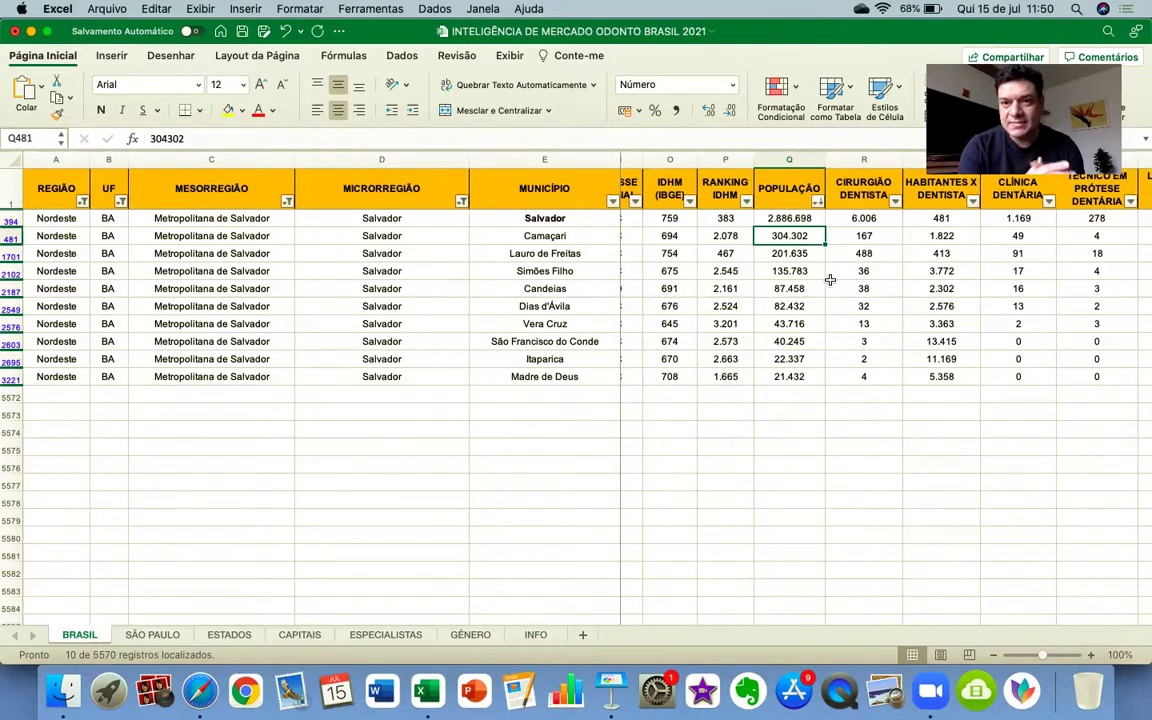
key(Right)
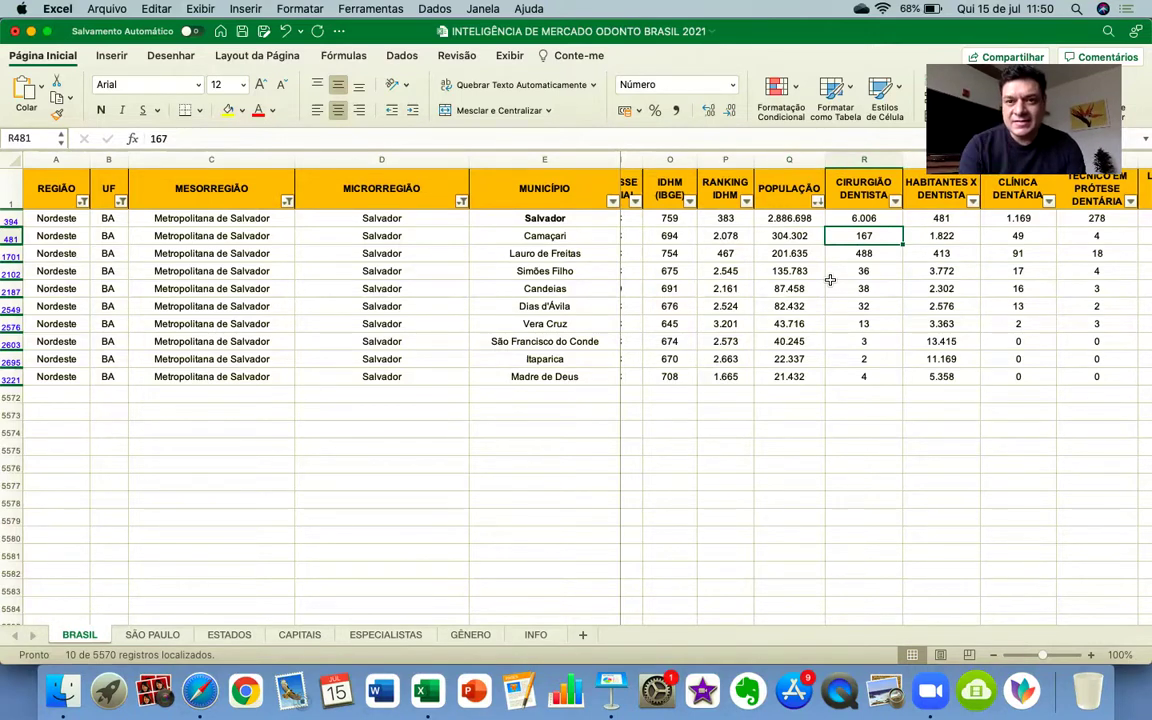
- Check Lauro de Freitas's CIRURGIÃO DENTISTA value and look through the SÃO PAULO sheet's economic, dental workforce and specialty columns
key(Down)
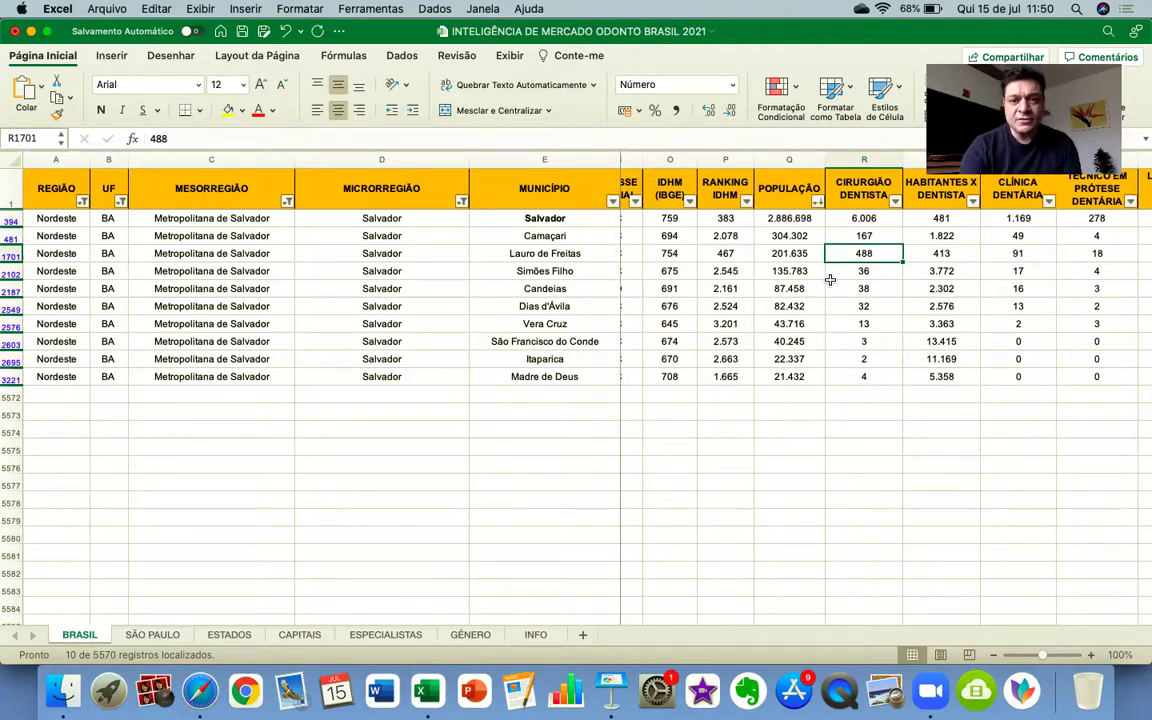
click(150, 635)
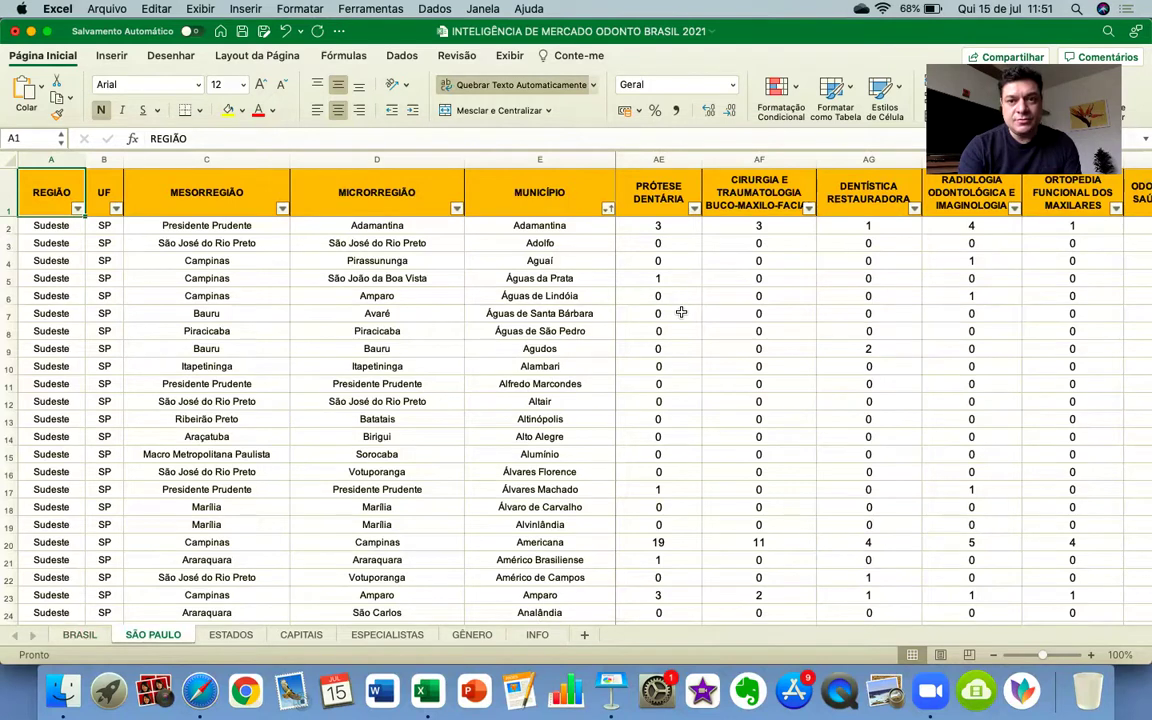
scroll(681, 313, right, 2)
scroll(681, 313, left, 1)
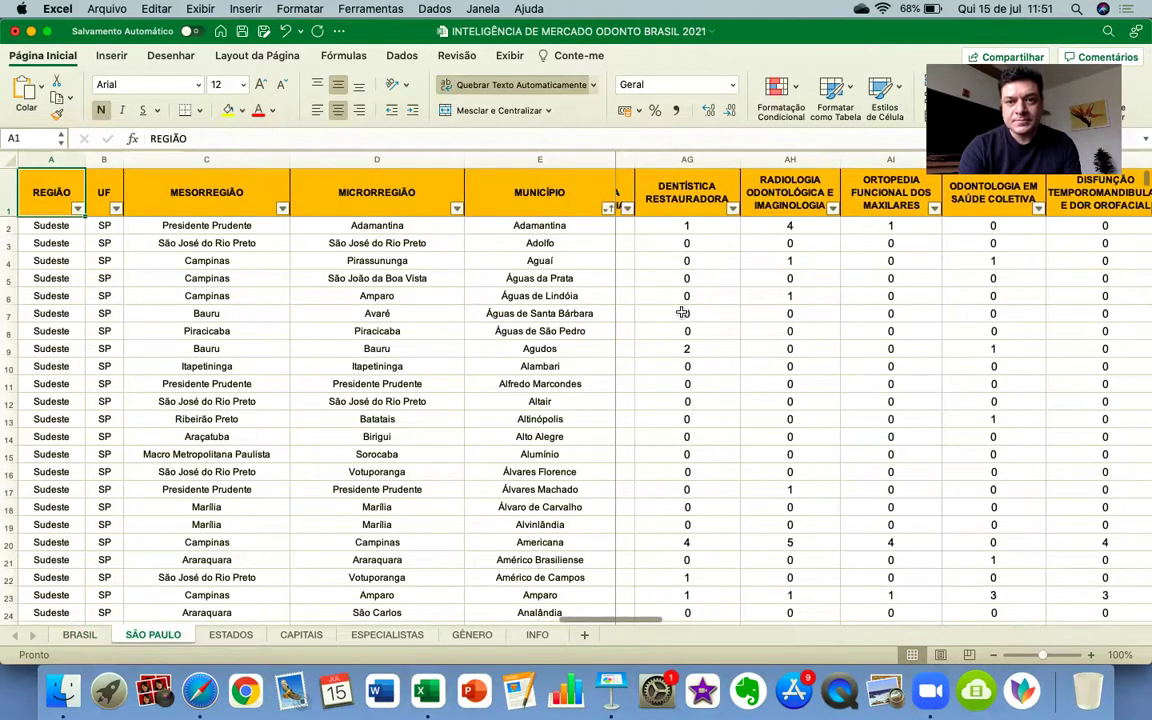
scroll(681, 313, left, 8)
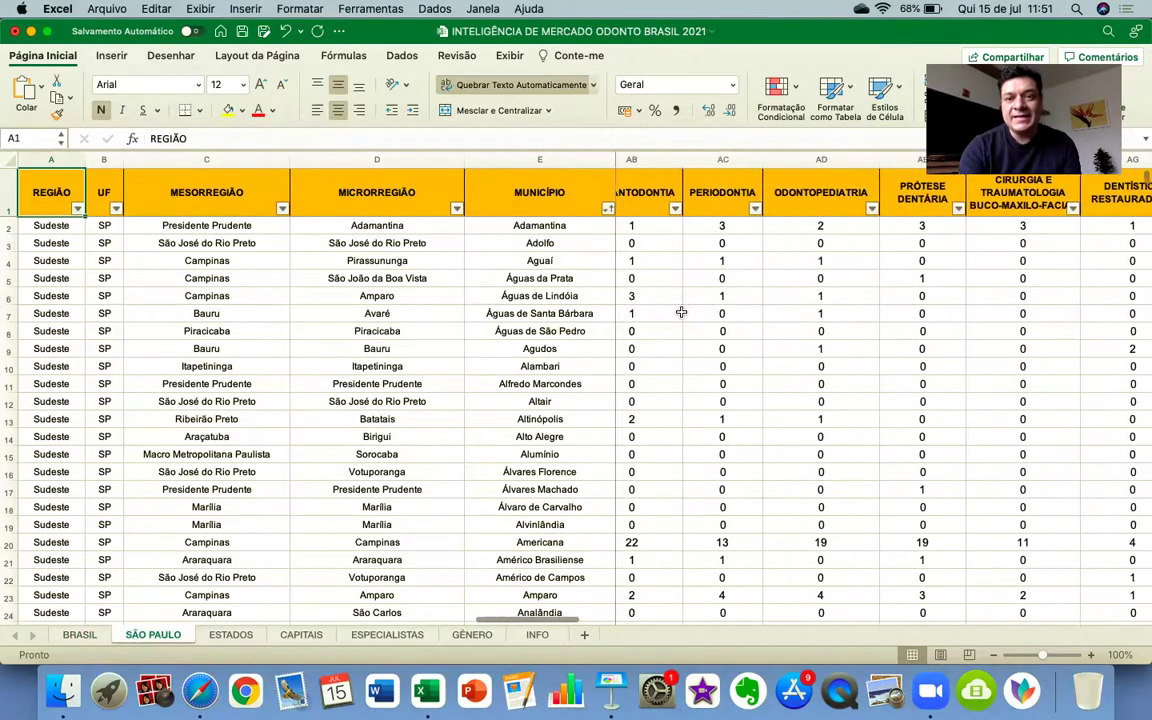
scroll(681, 313, left, 15)
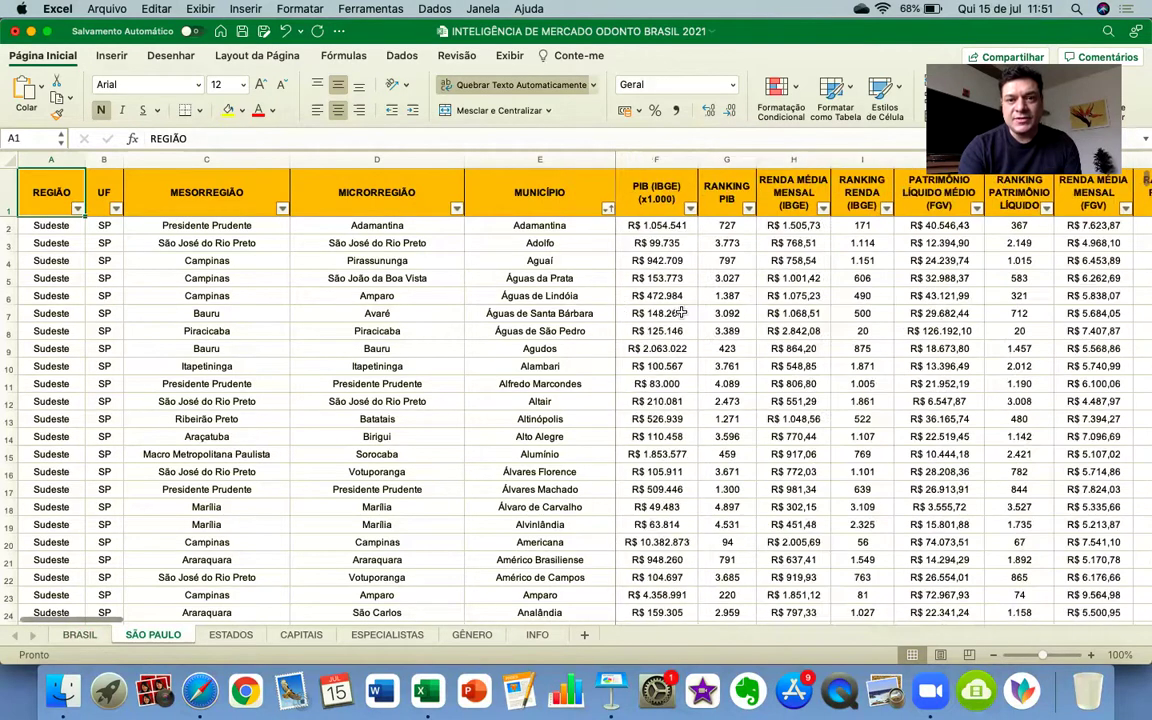
scroll(681, 313, right, 10)
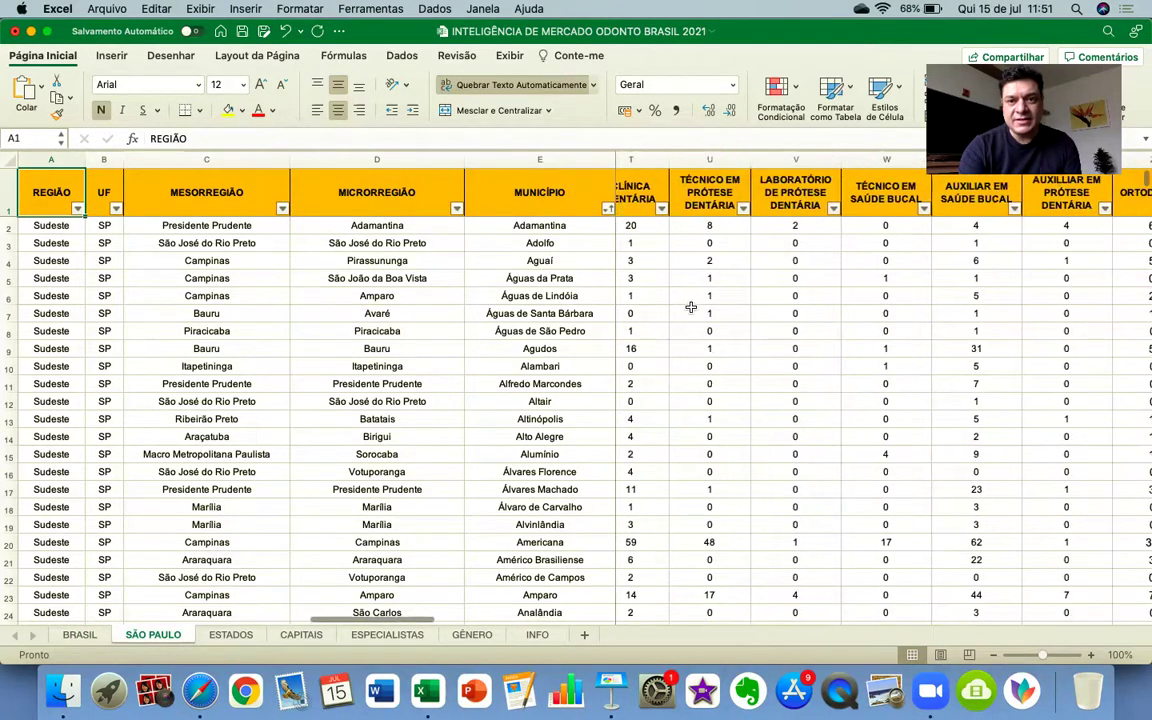
scroll(690, 305, left, 1)
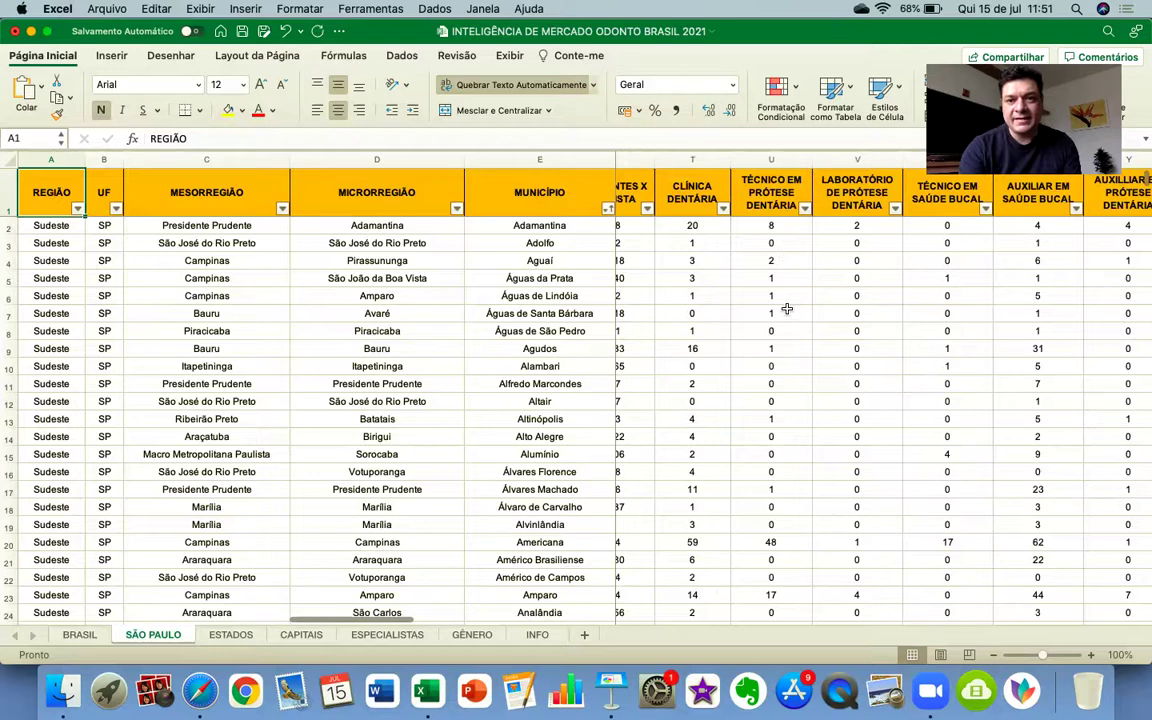
scroll(787, 309, right, 2)
scroll(787, 309, right, 4)
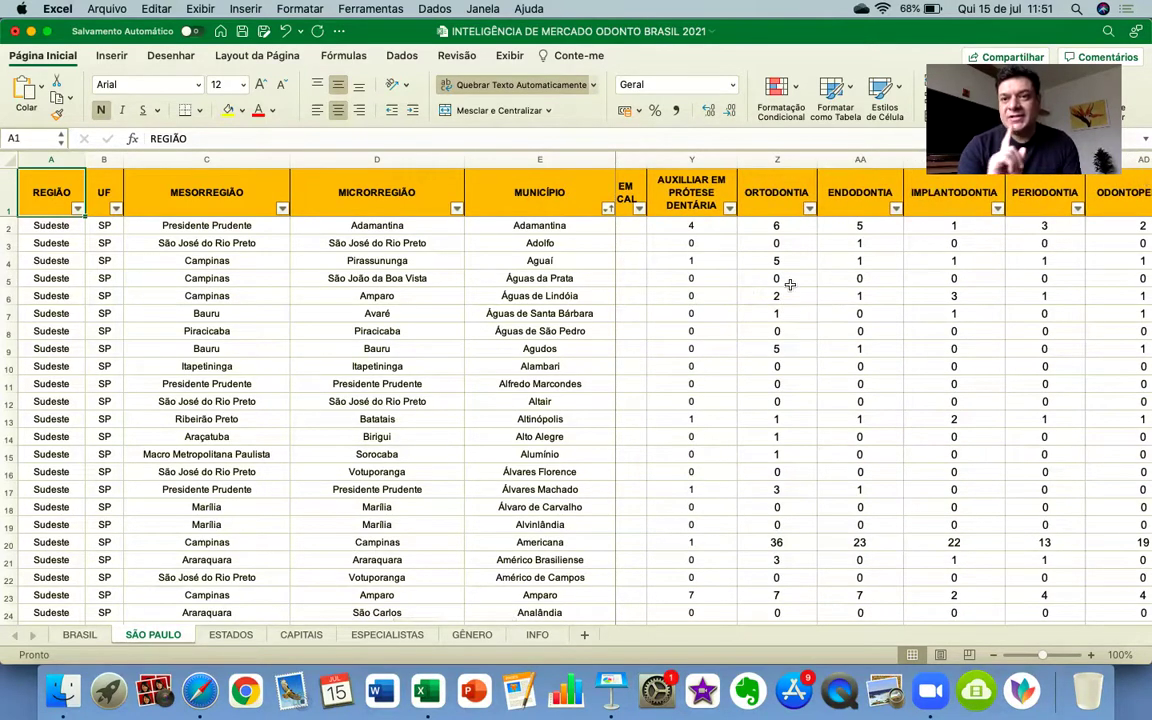
- Inspect Adamantina's values for ORTODONTIA, ENDODONTIA and IMPLANTODONTIA on the SÃO PAULO sheet
click(772, 226)
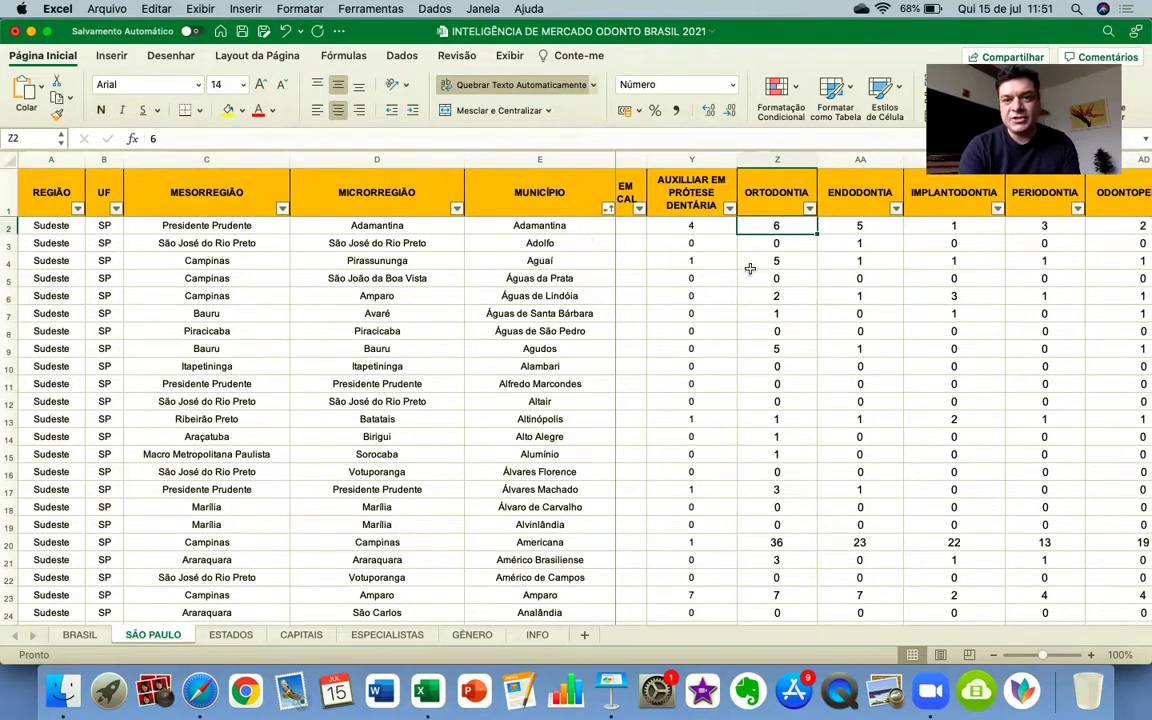
click(846, 221)
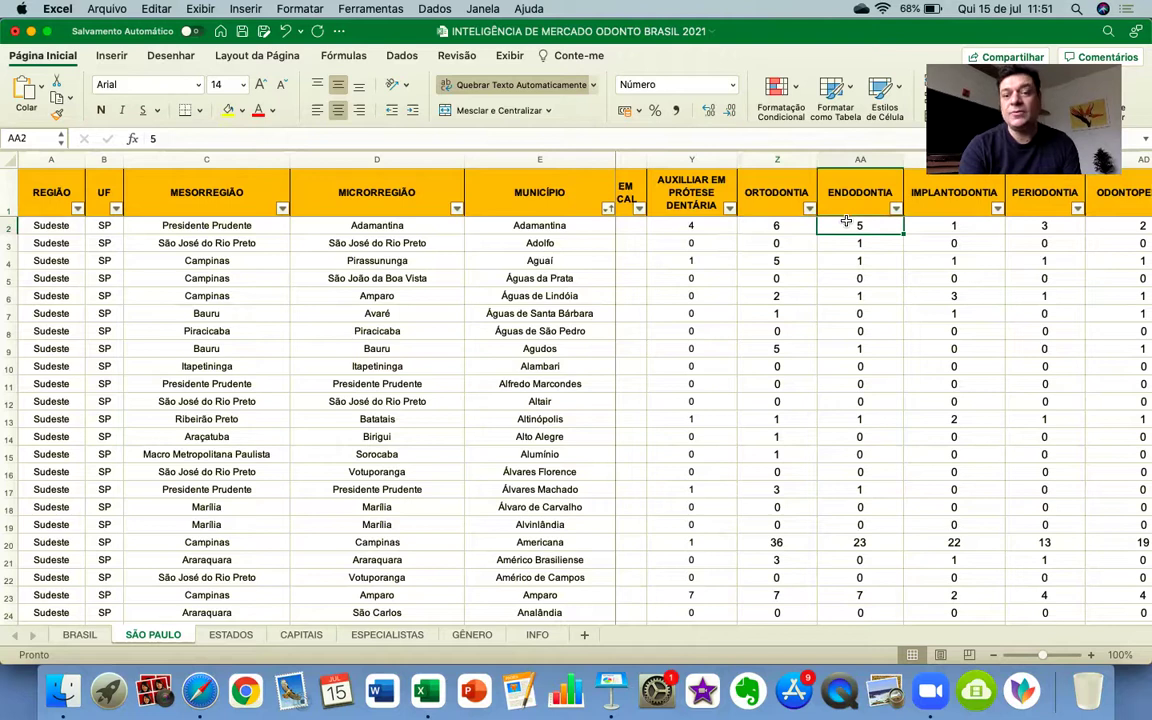
click(919, 228)
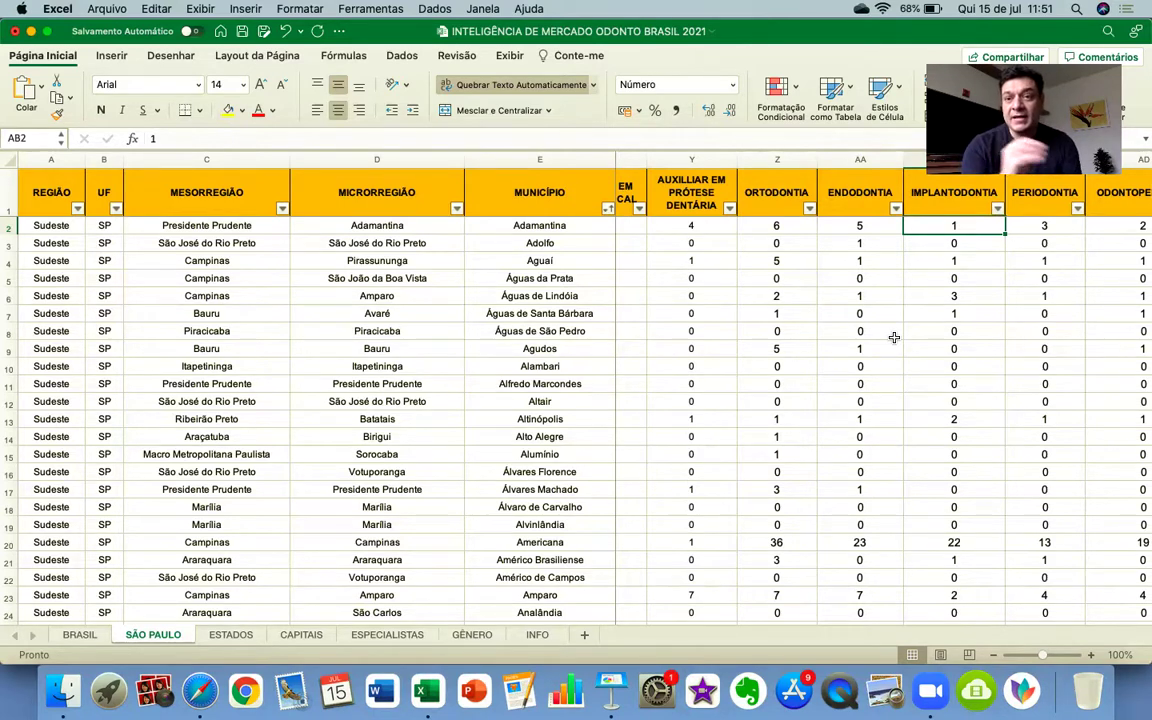
- Filter the REGIÃO column of the ESTADOS sheet to show only Norte
click(218, 636)
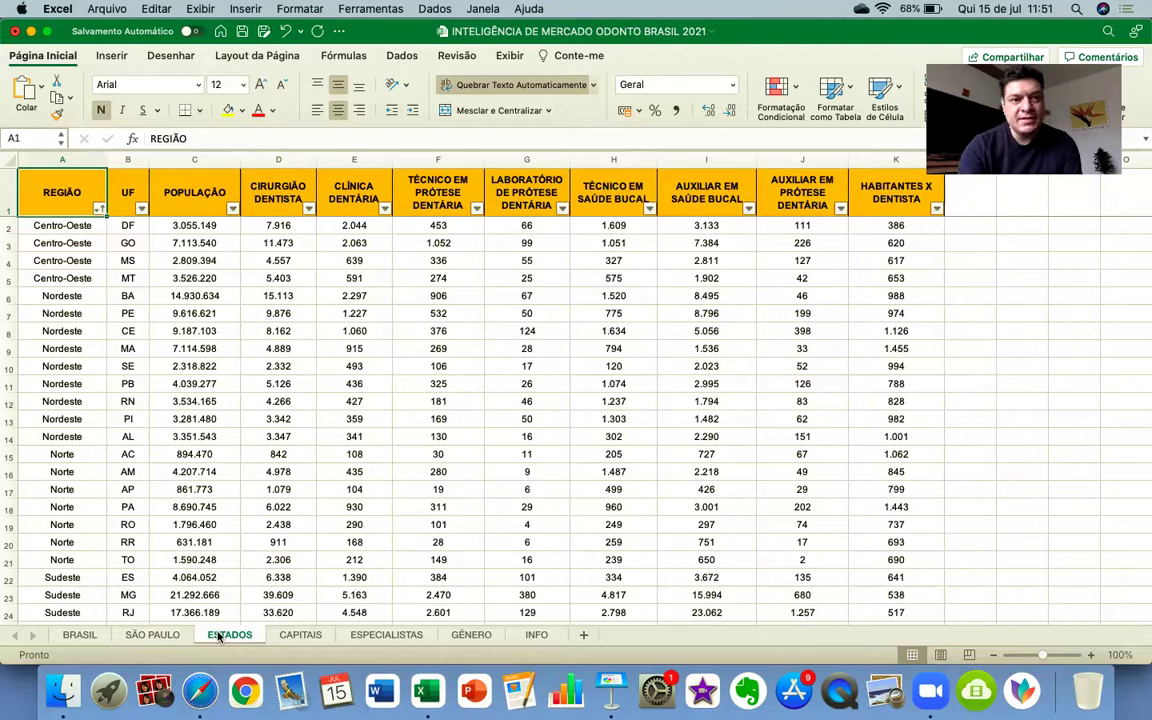
click(99, 209)
click(143, 393)
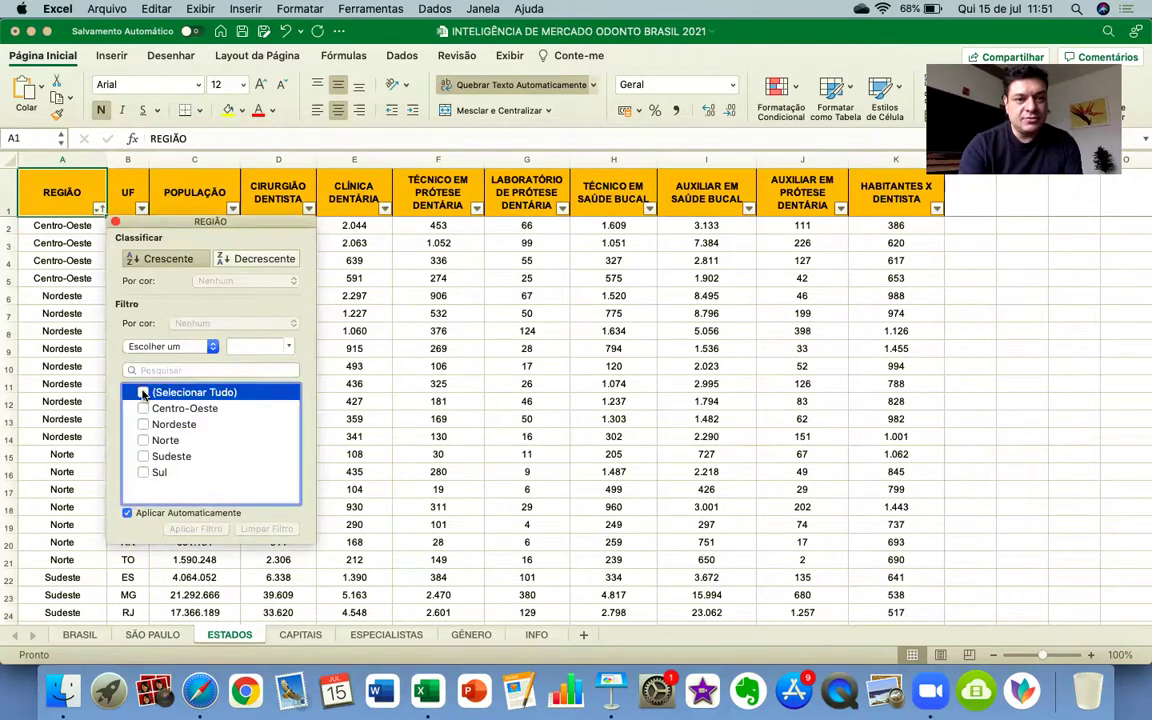
click(143, 440)
click(116, 221)
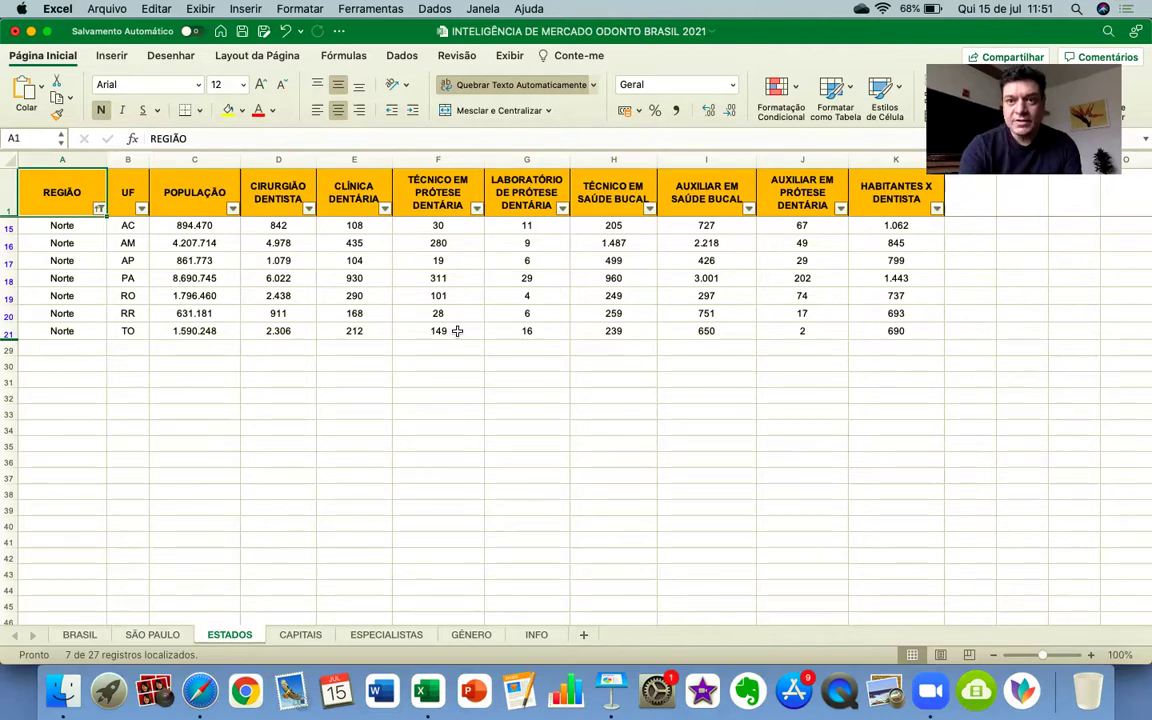
- Filter the REGIÃO column of the CAPITAIS sheet to show only Sul
click(298, 635)
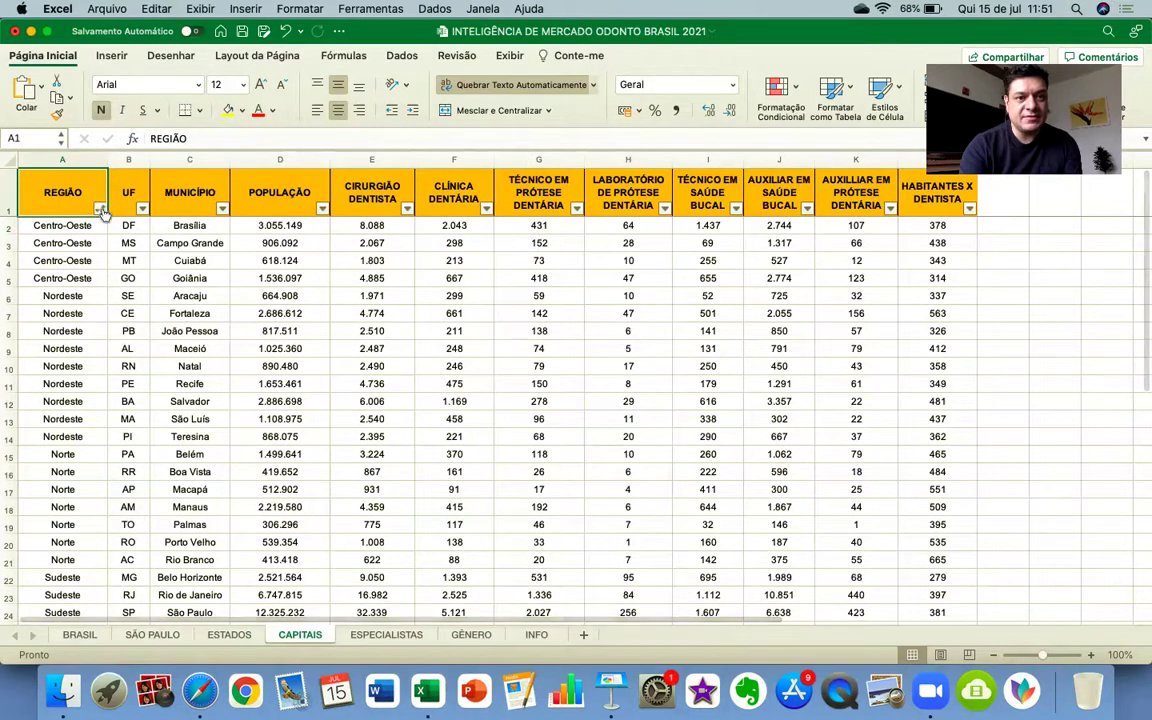
click(100, 209)
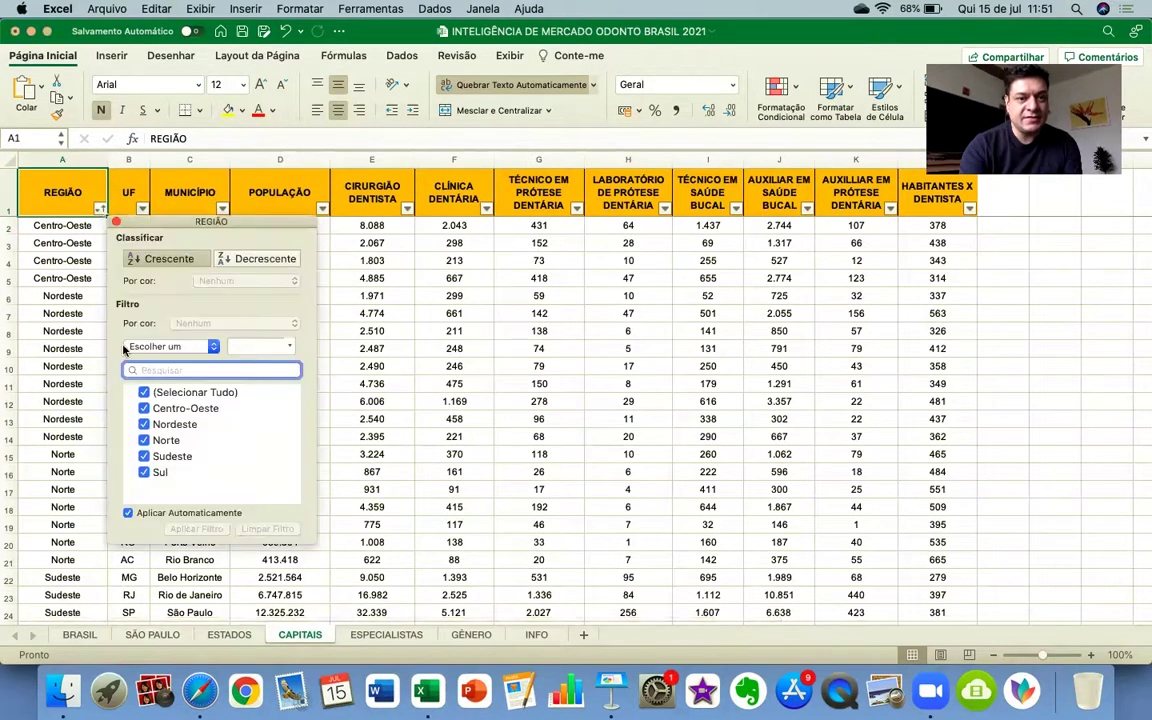
click(144, 393)
click(144, 472)
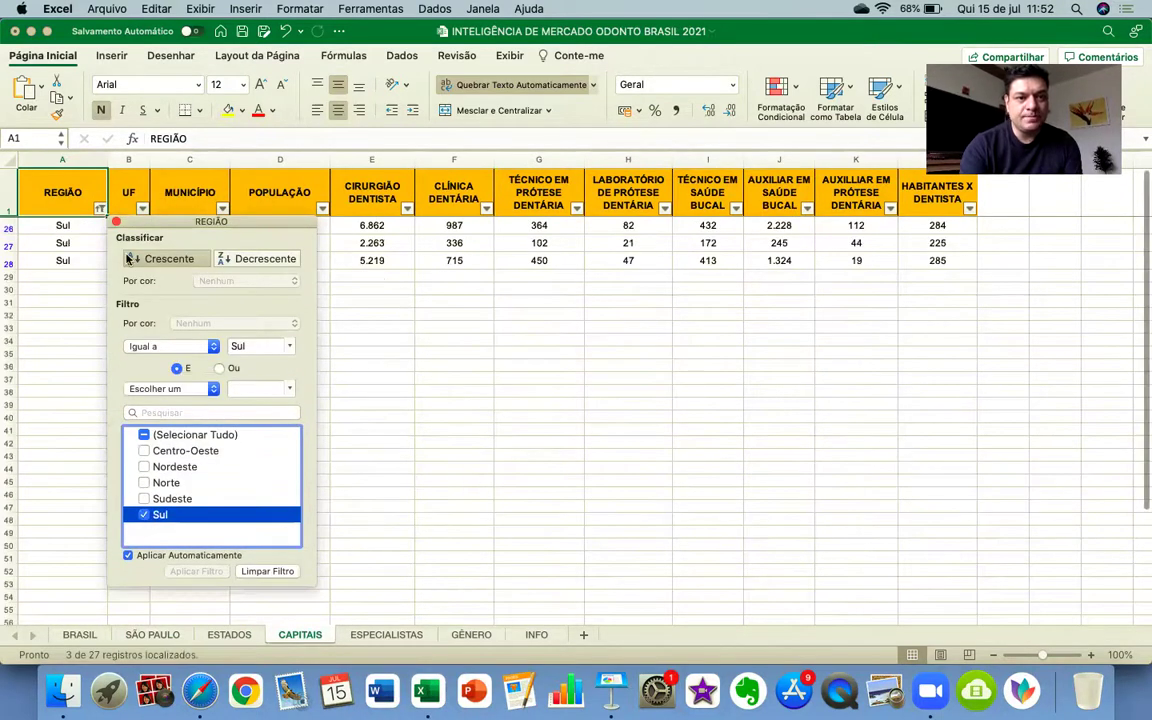
click(116, 221)
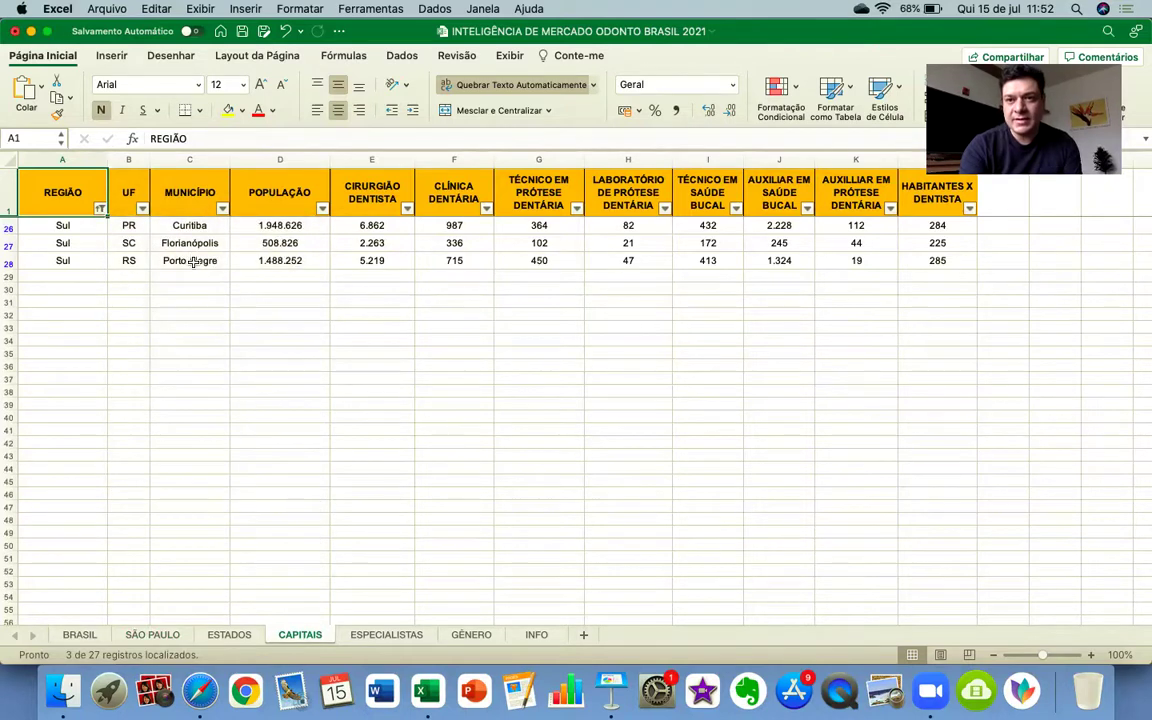
- Filter the REGIÃO column of the ESPECIALISTAS sheet to show only Norte
click(360, 636)
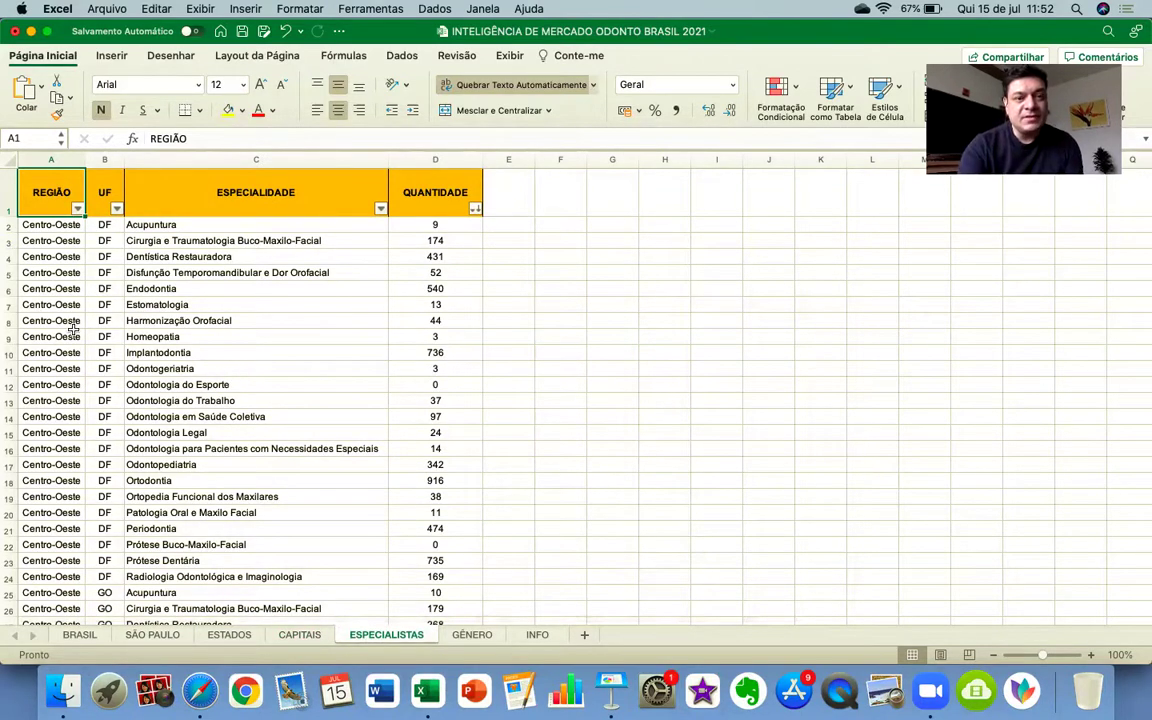
click(78, 210)
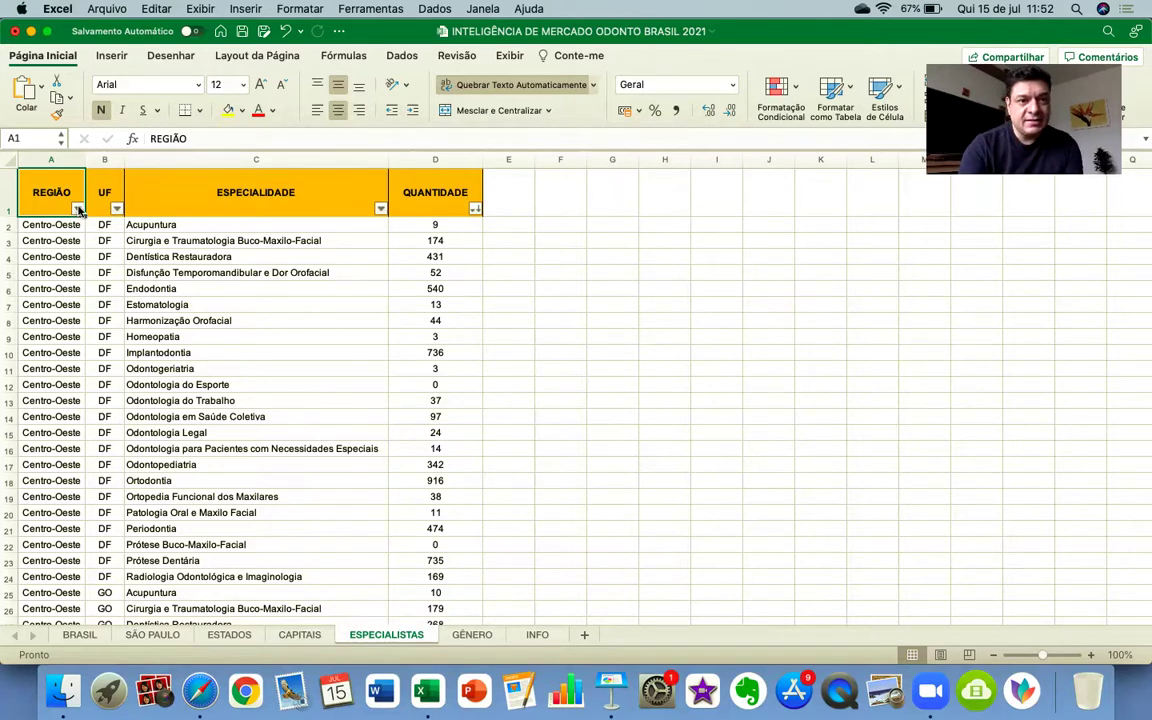
click(121, 392)
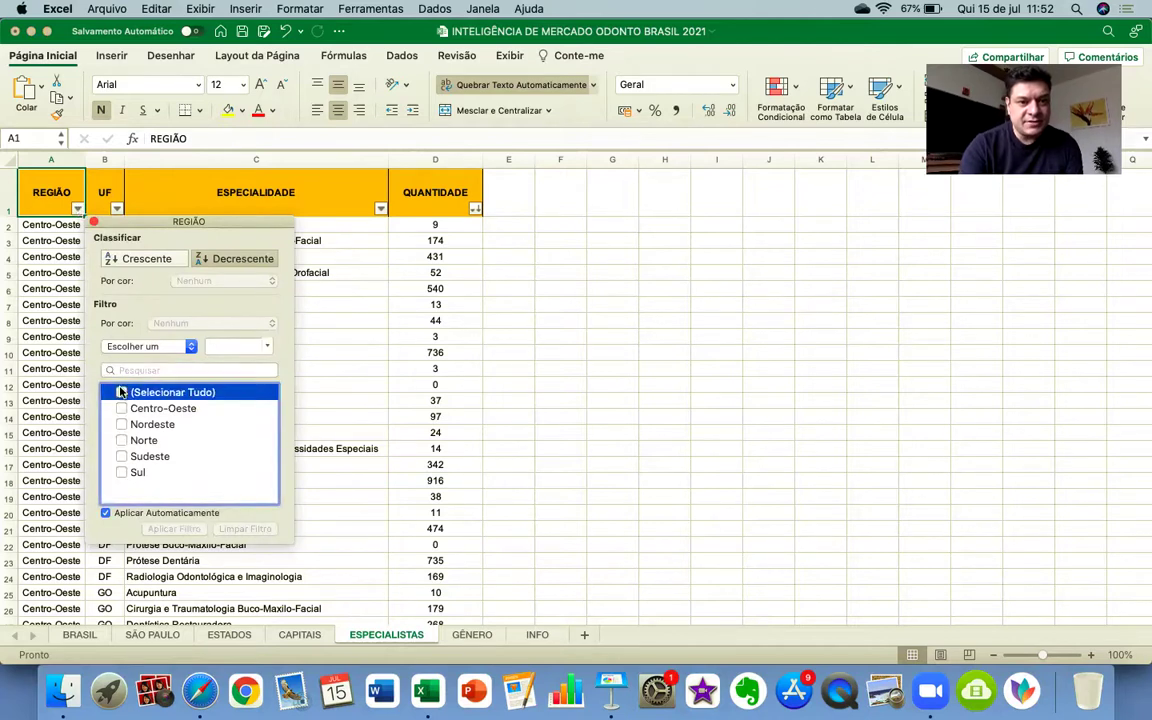
click(121, 440)
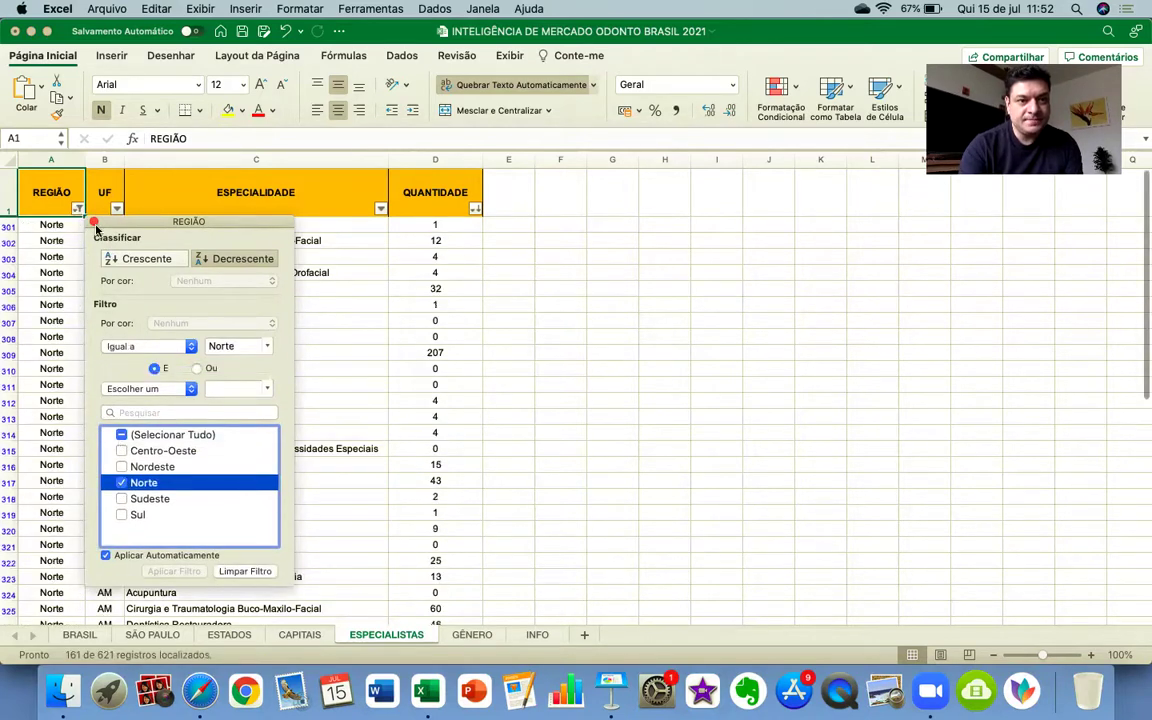
click(80, 208)
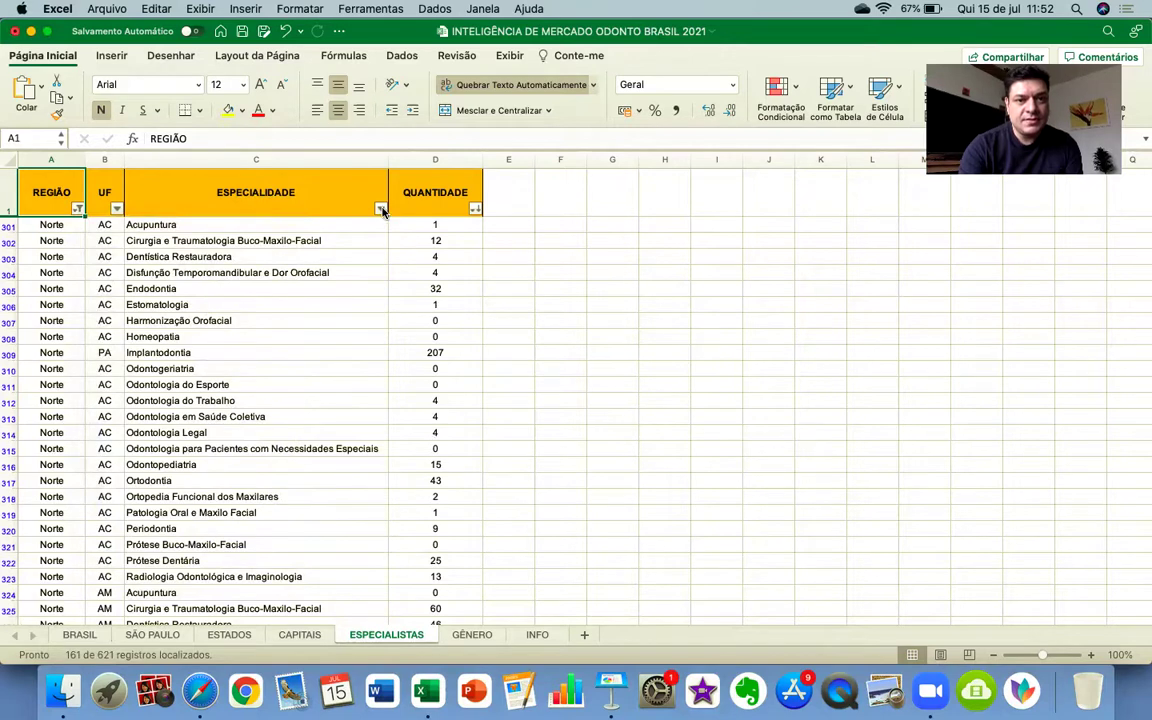
- Filter the ESPECIALIDADE column to show only Implantodontia for the Norte states
click(381, 208)
click(424, 393)
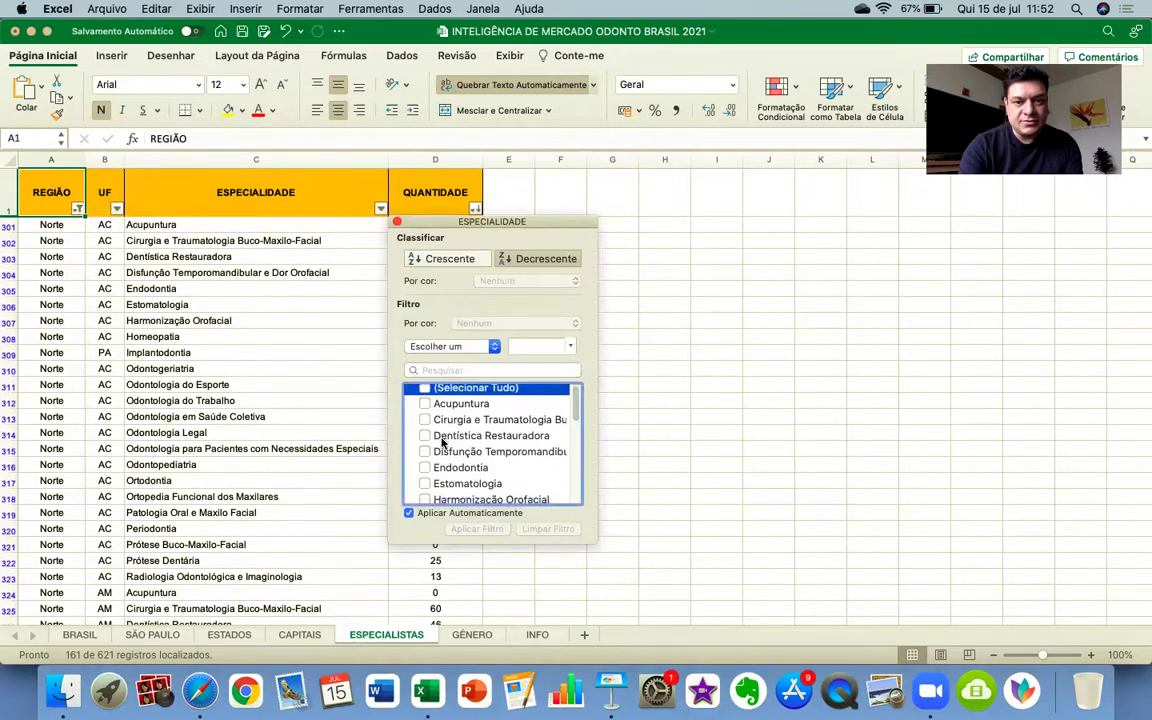
scroll(440, 440, down, 3)
click(425, 412)
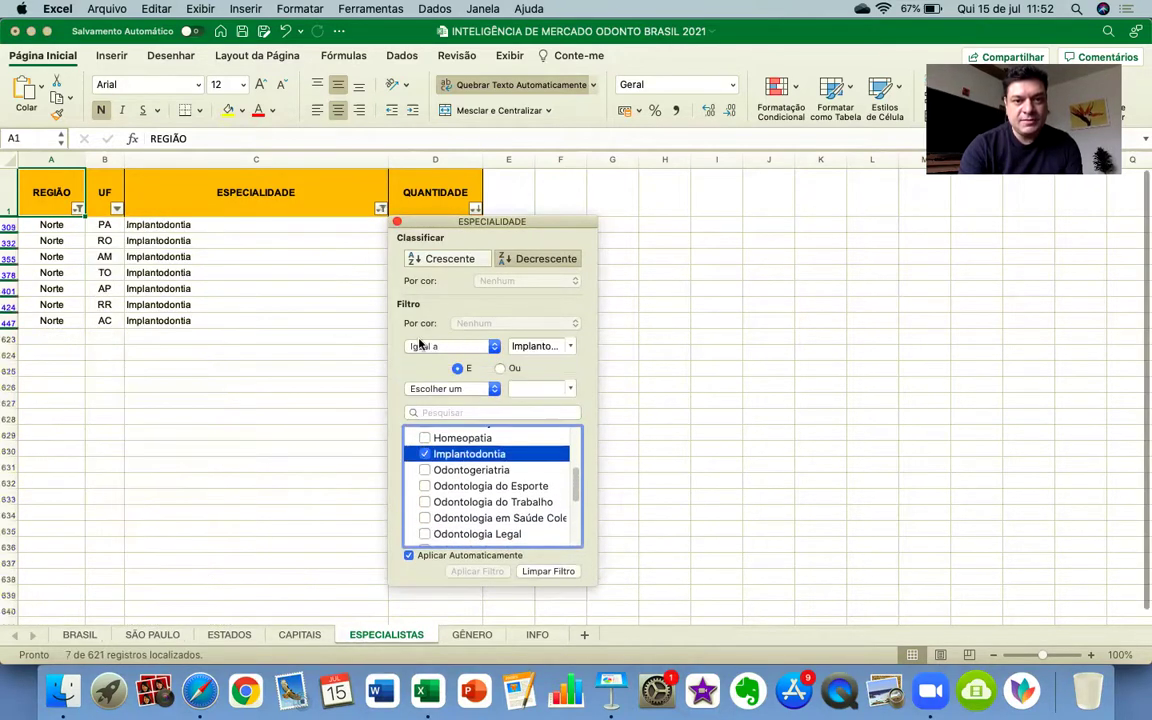
click(396, 221)
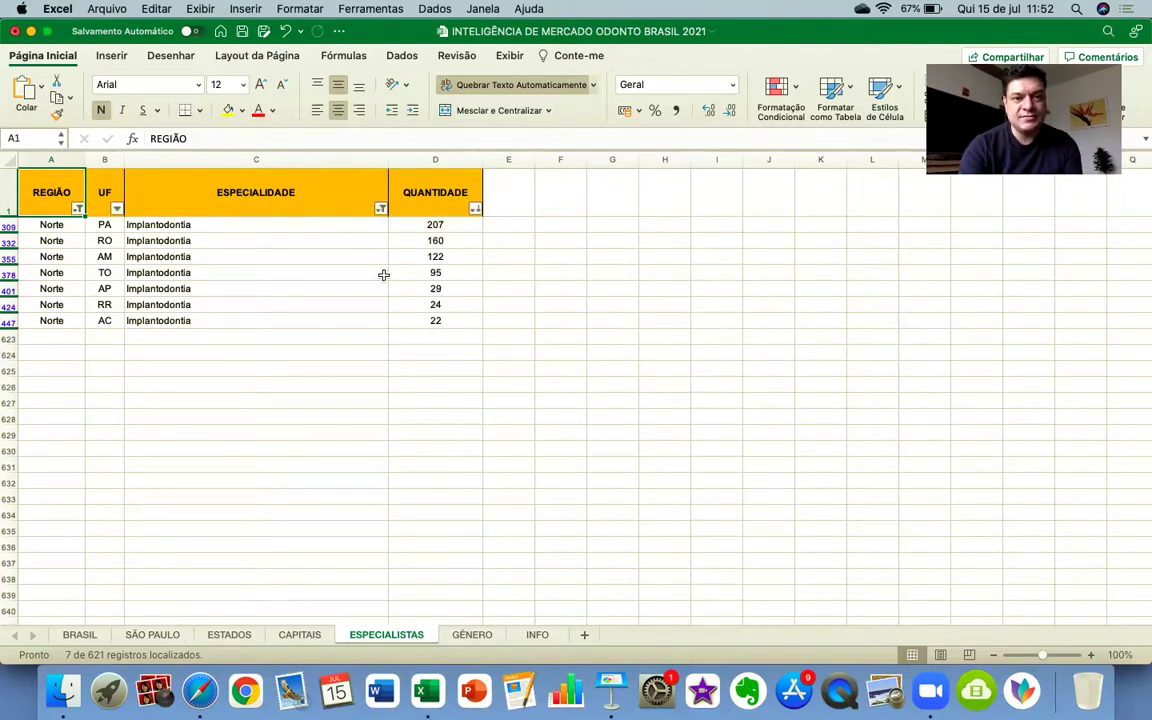
- Check the sort order of the QUANTIDADE column and examine the Implantodontia quantity for PA
click(475, 210)
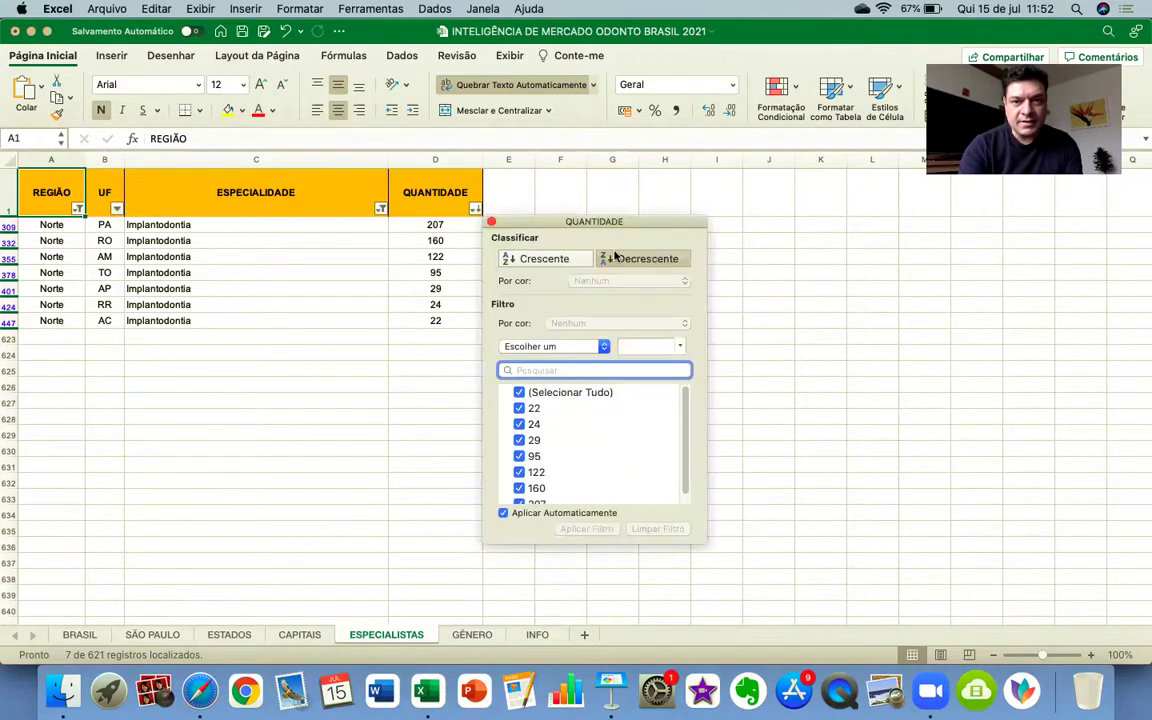
click(491, 223)
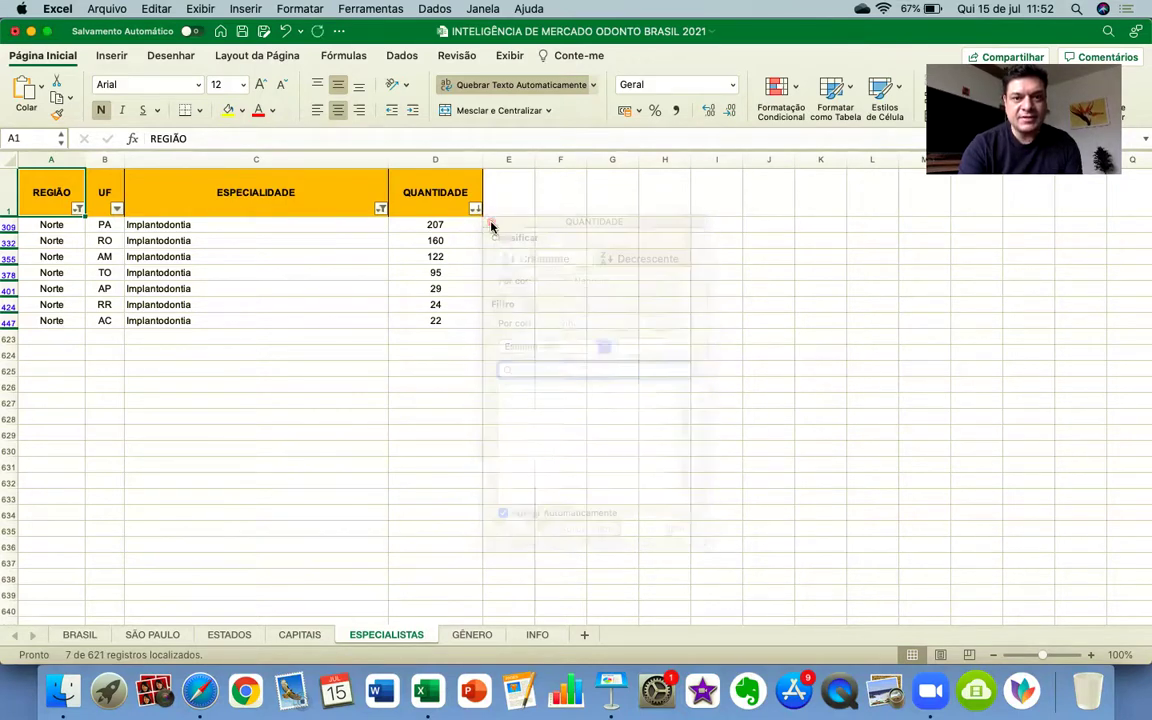
click(437, 225)
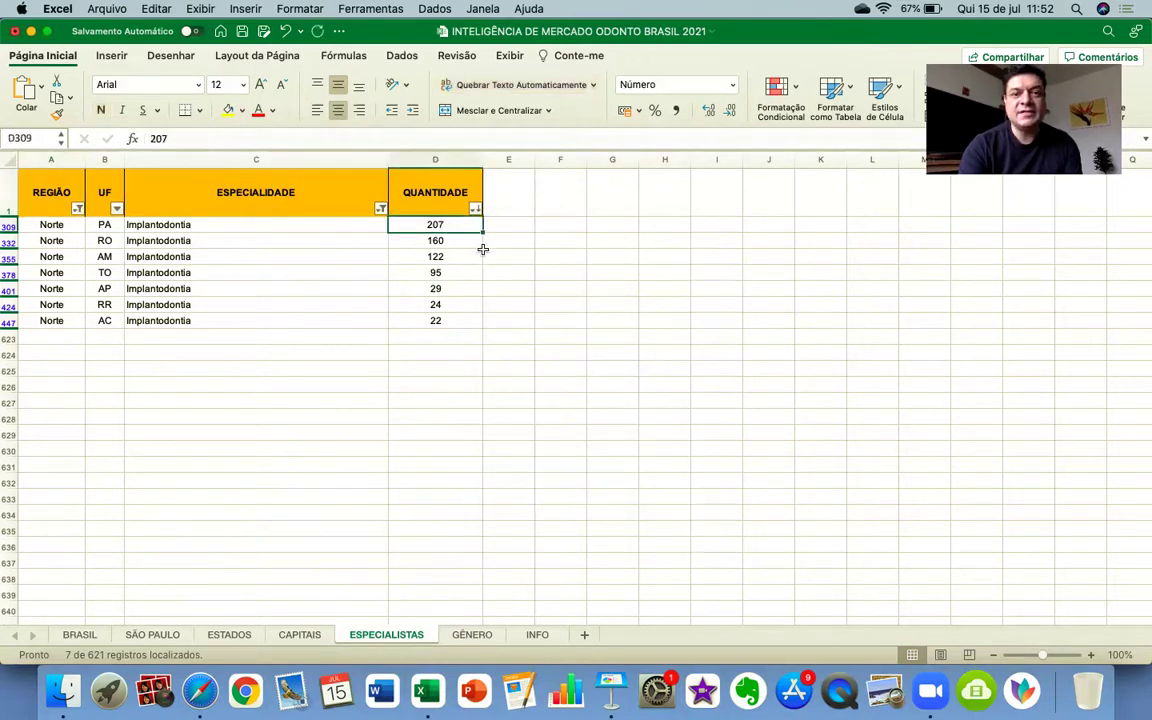
- Sort the specialties on the GÊNERO sheet by FEMININO in descending order
click(460, 634)
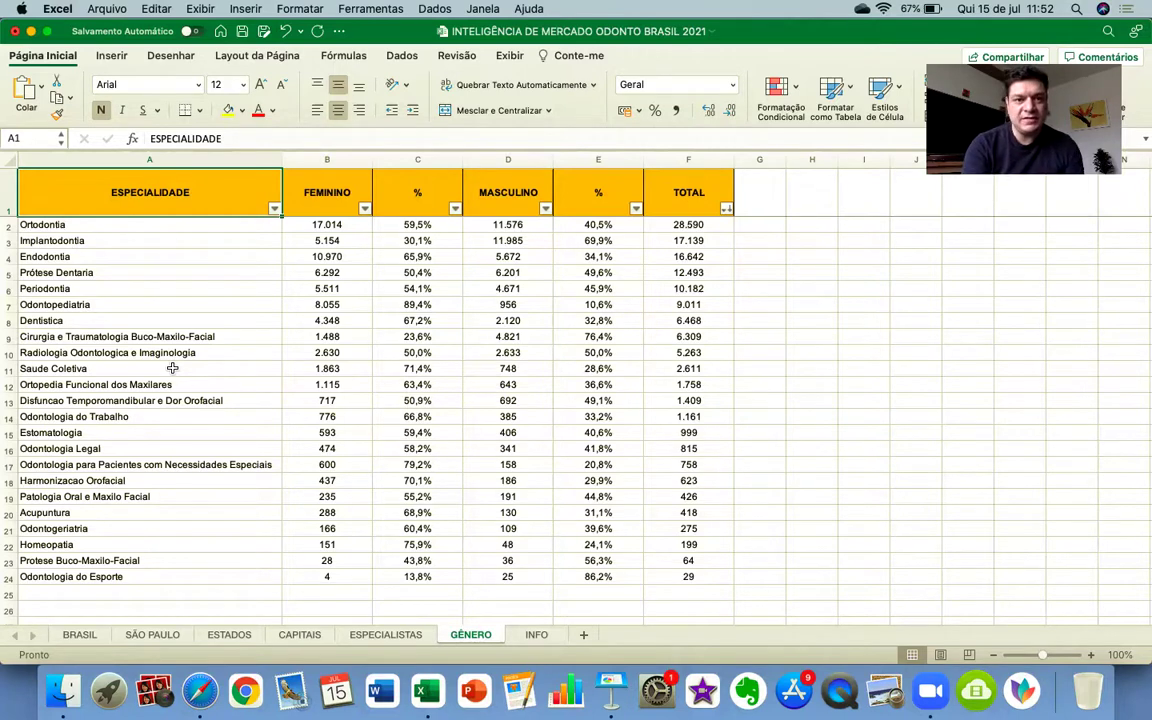
click(364, 210)
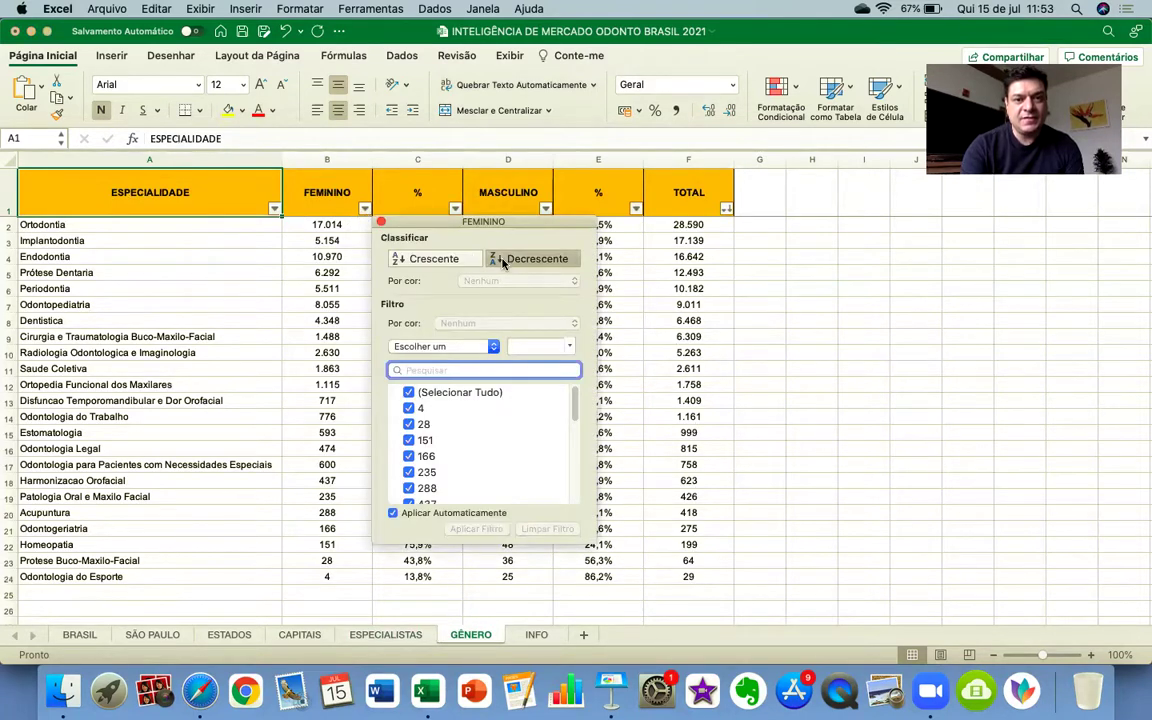
click(503, 259)
click(364, 210)
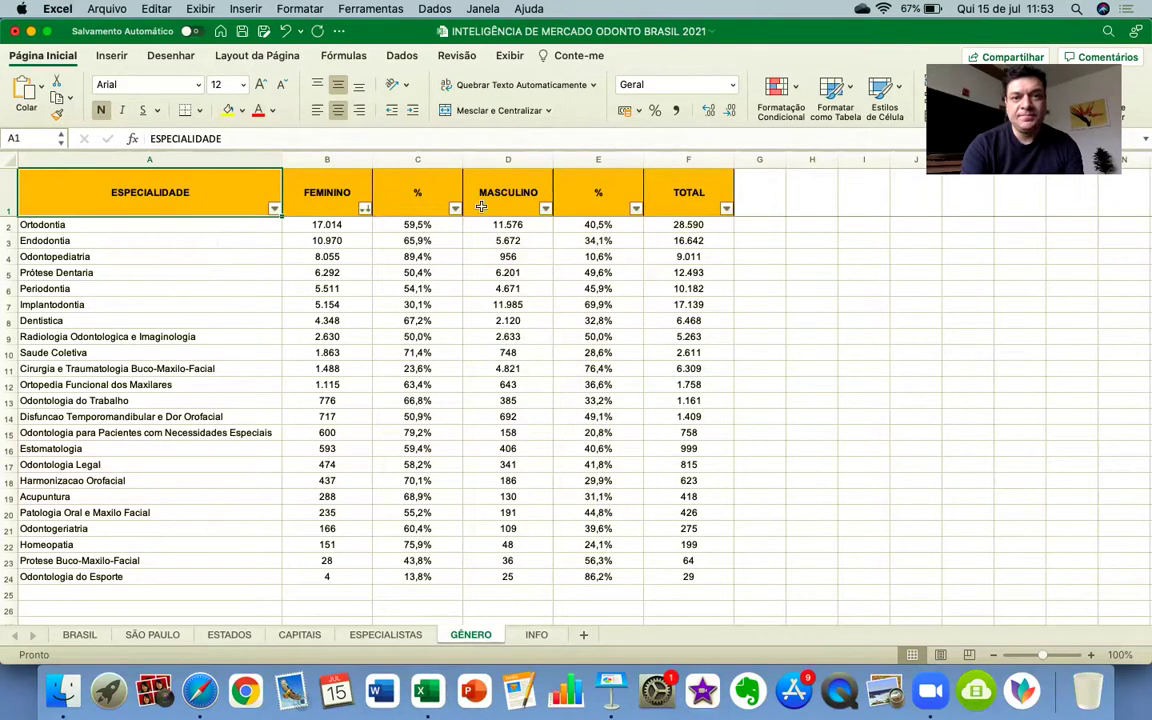
- Sort the GÊNERO specialties by MASCULINO in descending order and select the Implantodontia cell
click(545, 208)
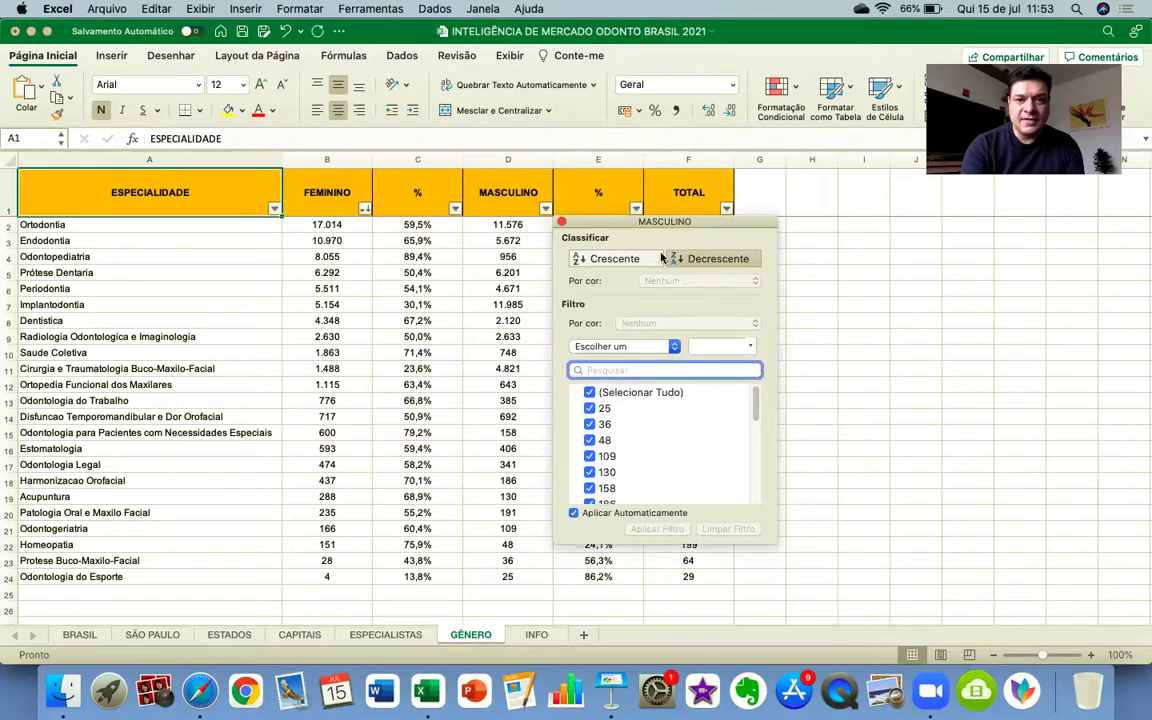
click(700, 258)
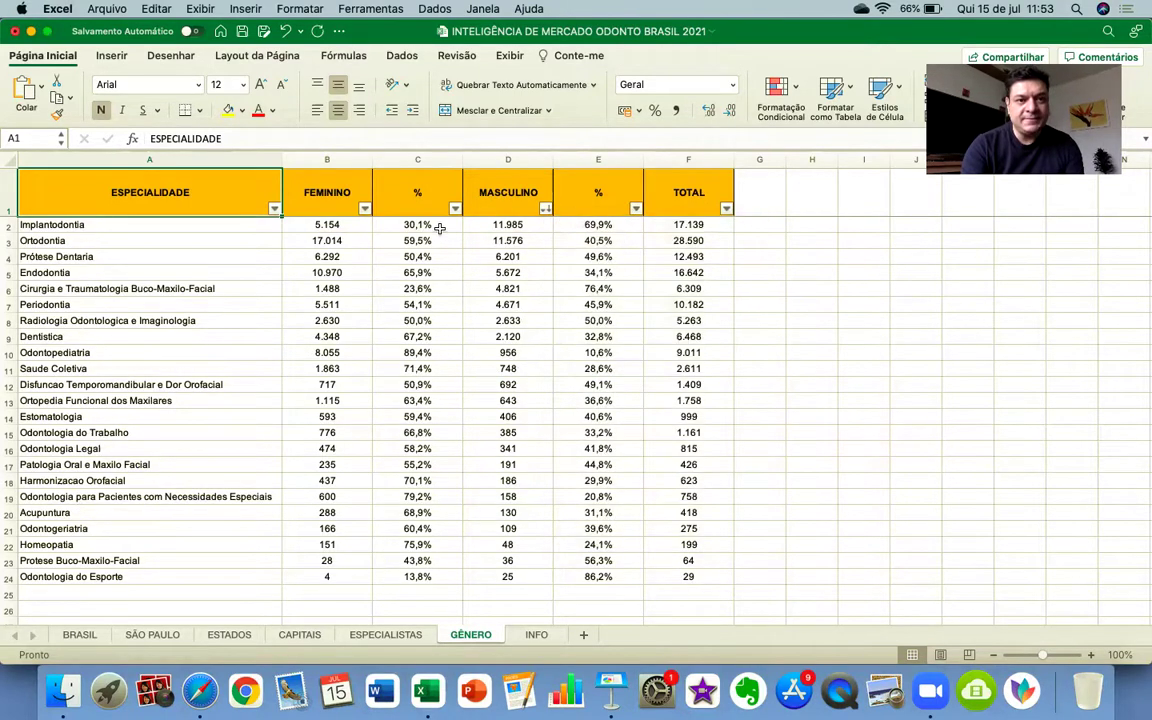
click(155, 224)
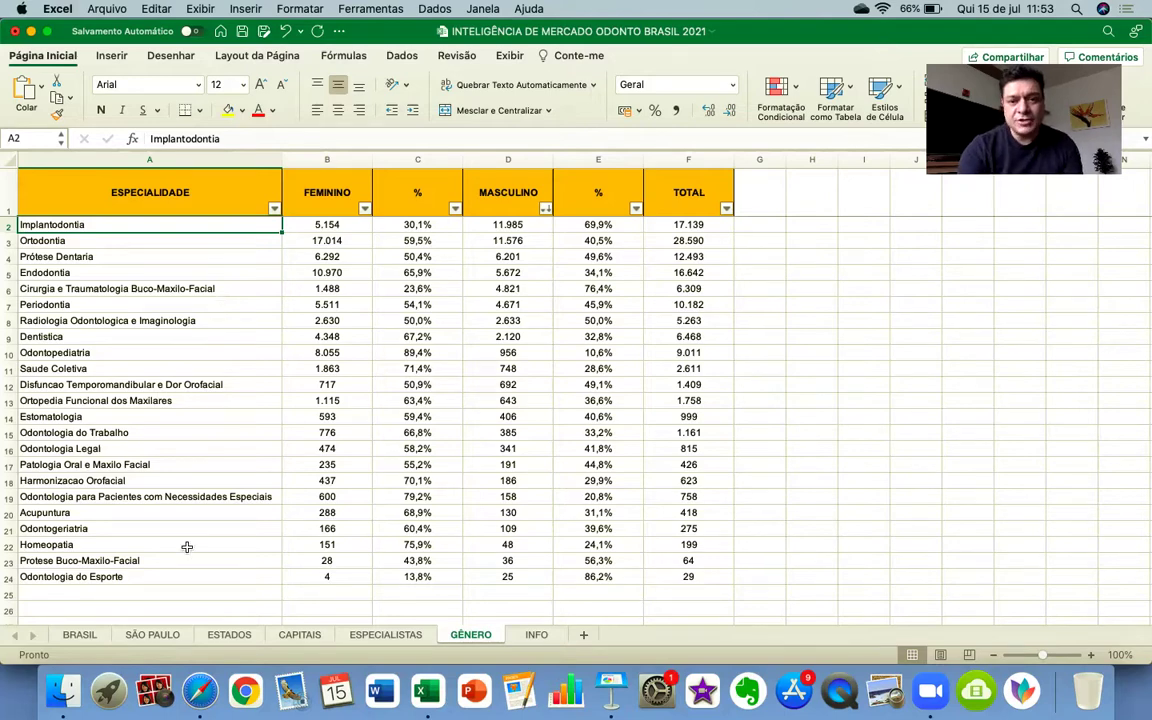
- Examine the column definitions and data source notes on the INFO sheet, and return to the BRASIL sheet
click(525, 637)
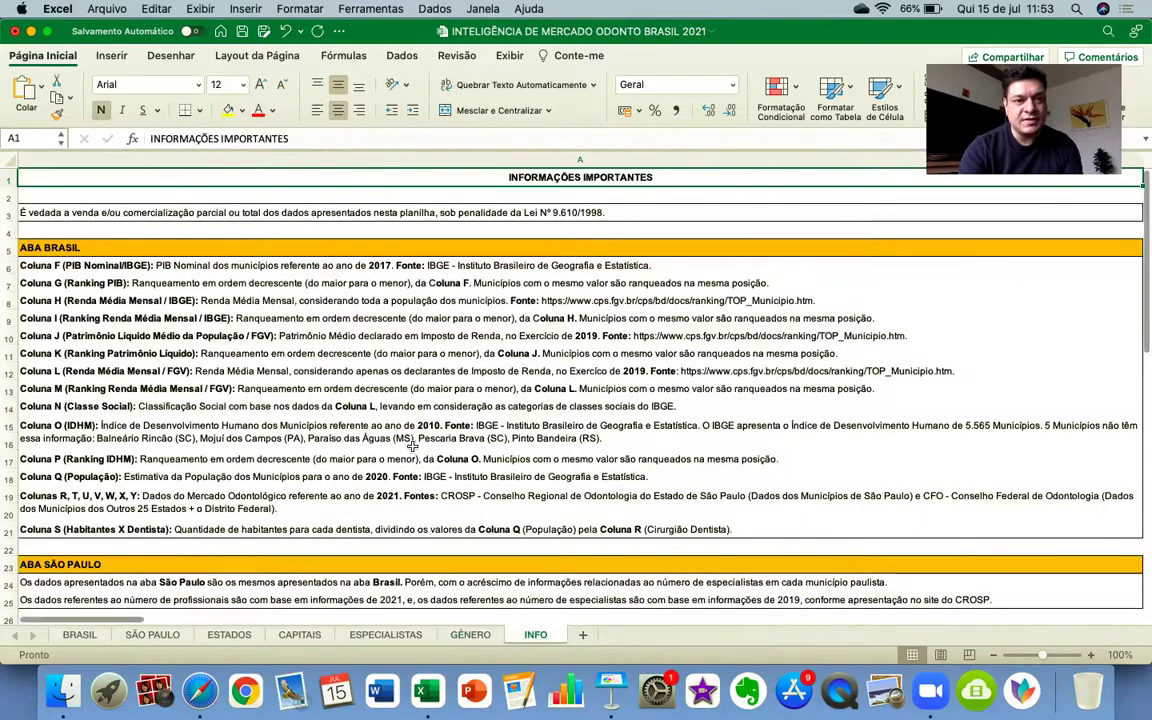
scroll(412, 447, down, 5)
scroll(412, 447, down, 4)
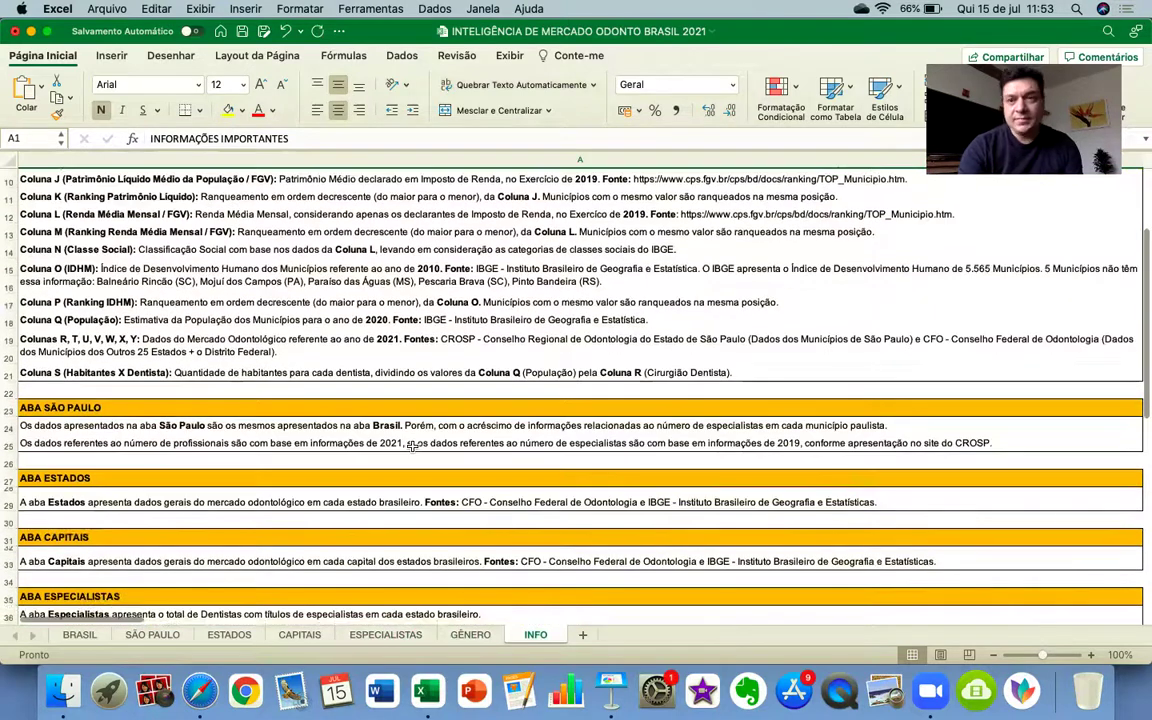
scroll(412, 447, up, 9)
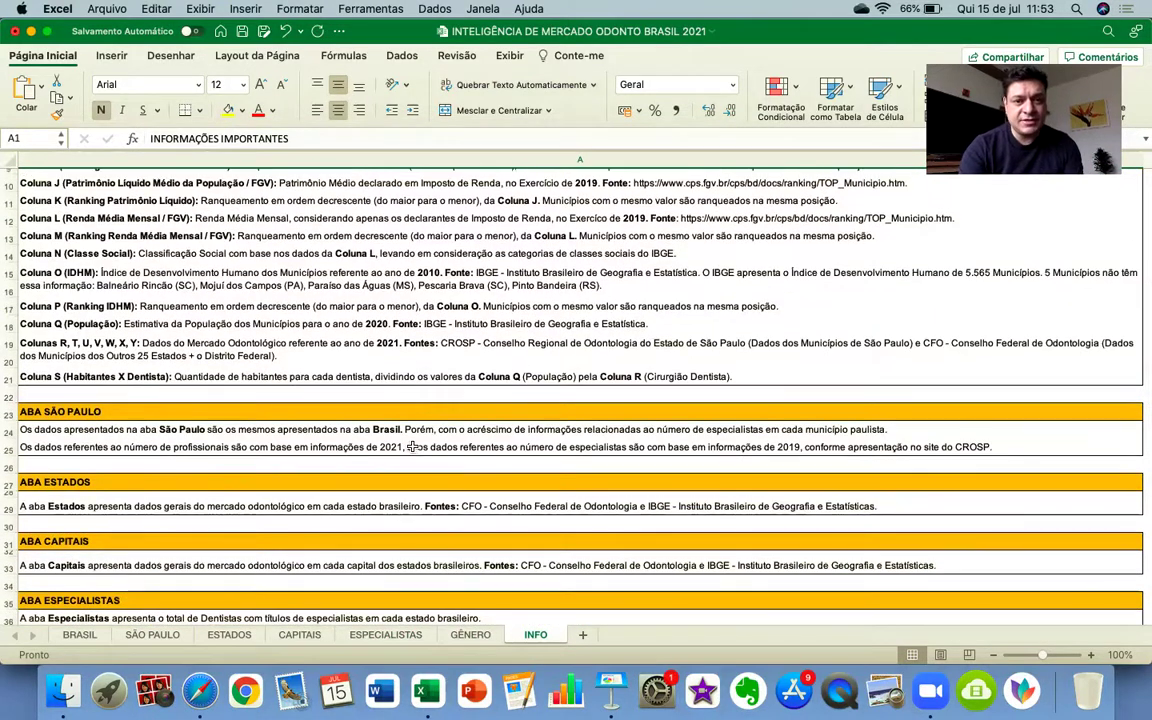
click(82, 635)
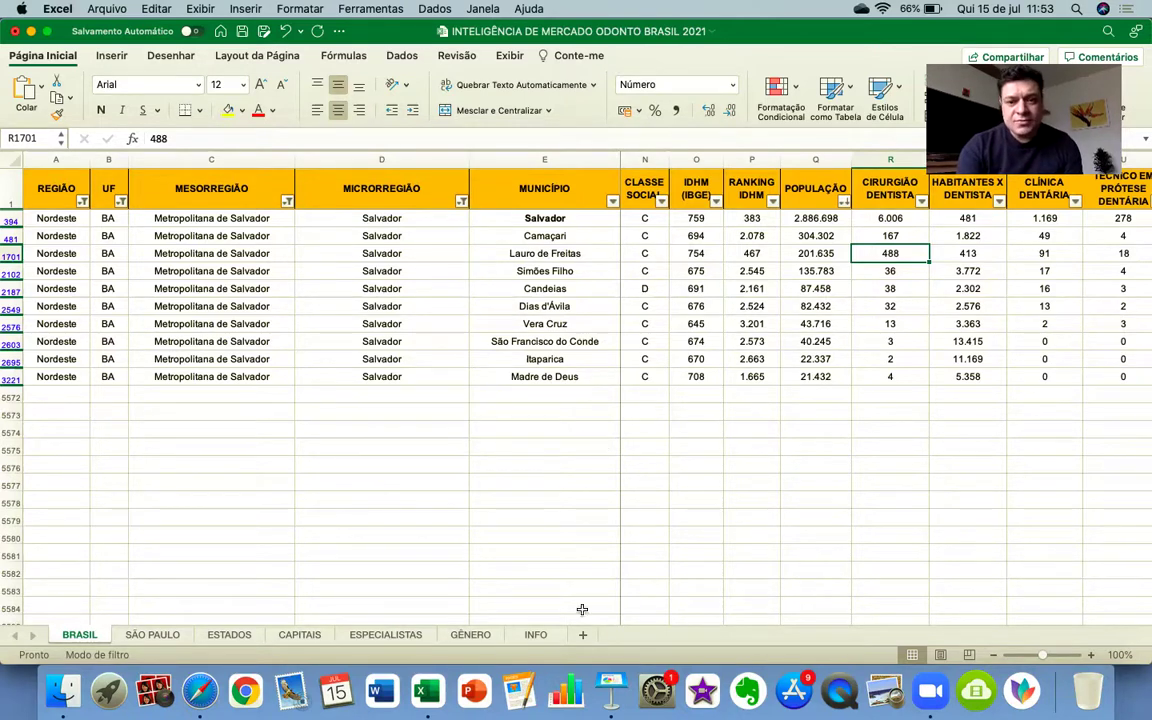
- Switch to the Keynote presentation Estudos Mercado Odontológico Brasileiro and play the slideshow from the first map slide
click(611, 692)
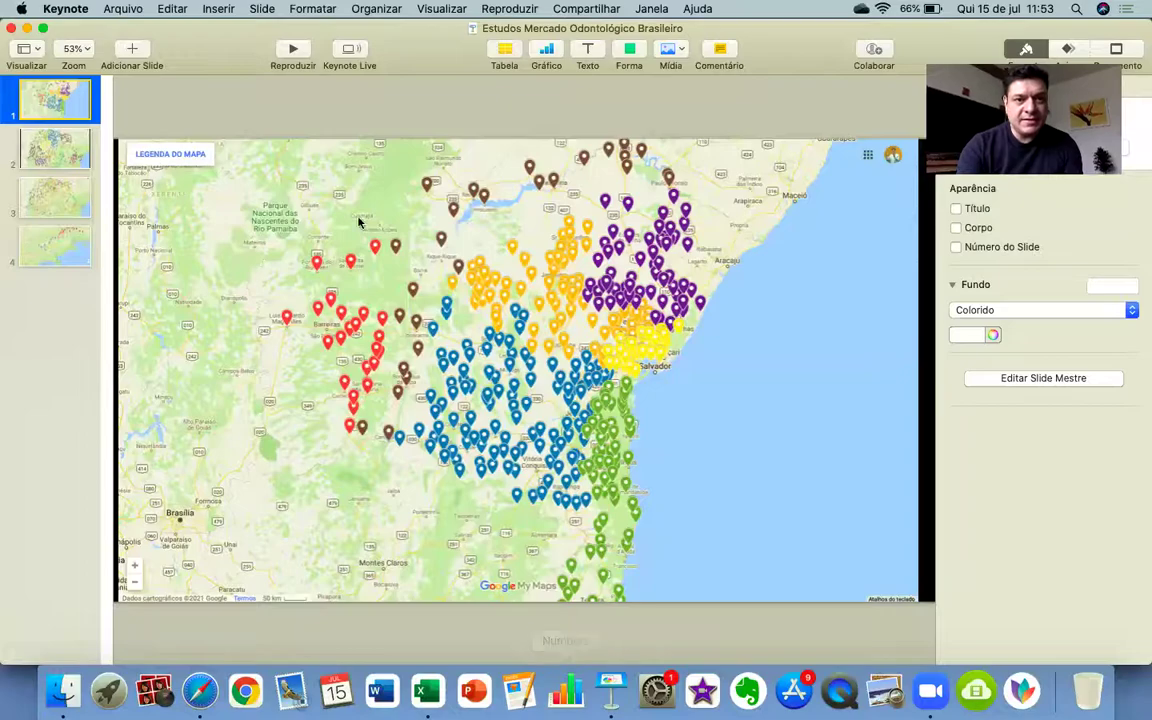
click(288, 48)
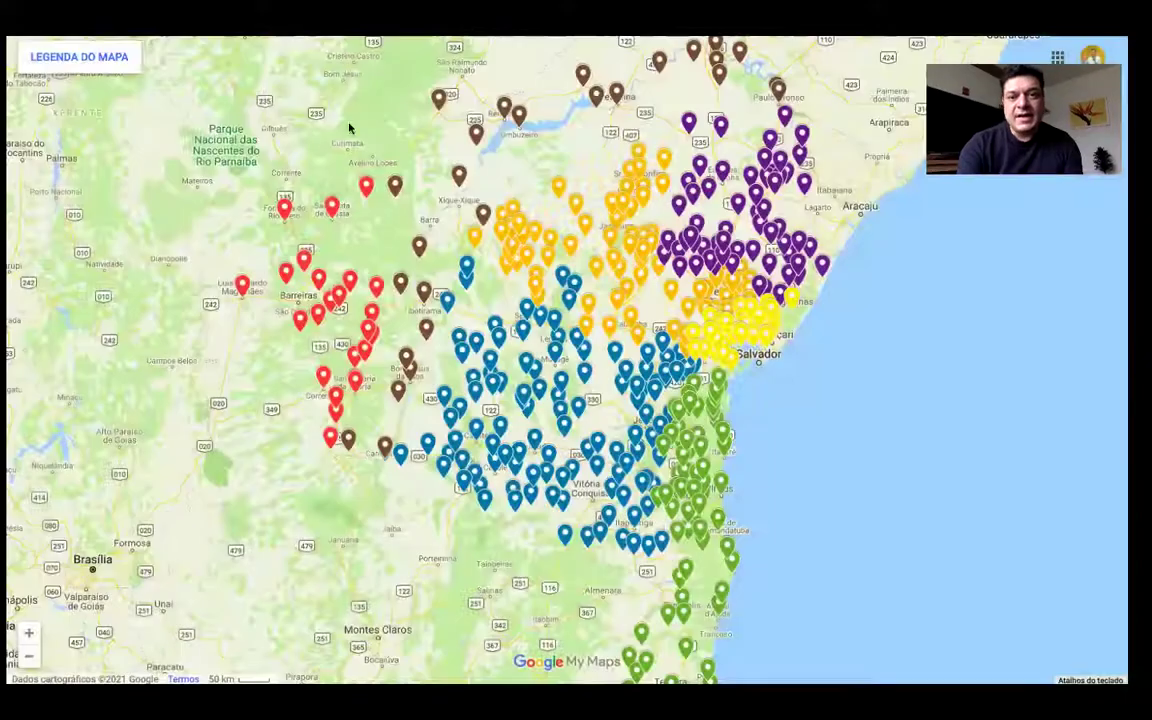